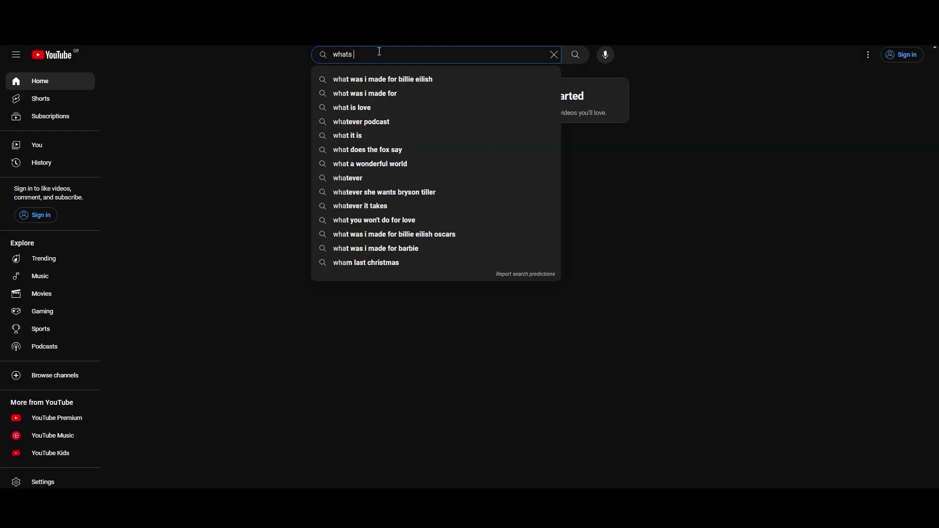
{"action": "type", "text": "n?????"}
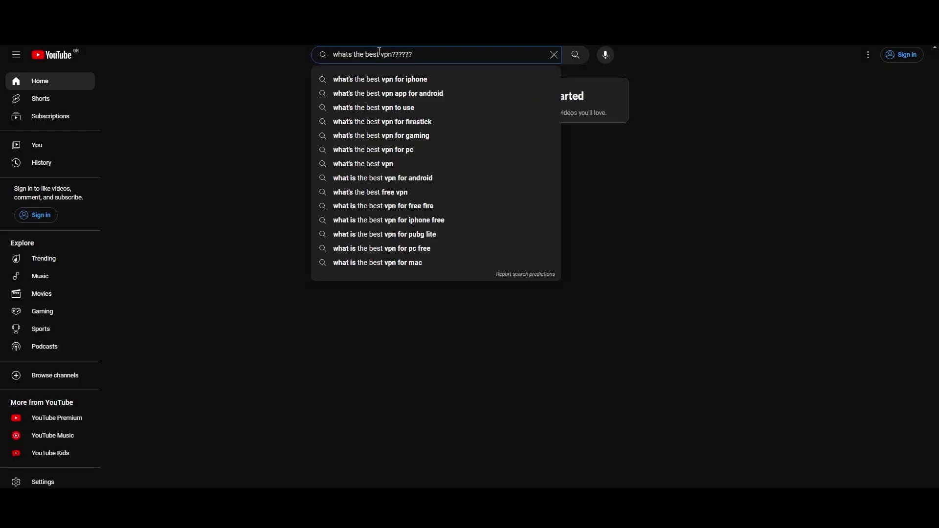
{"action": "type", "text": "?"}
Search YouTube for 'whats the best vpn??????' to list VPN comparison videos
{"action": "key", "text": "Return"}
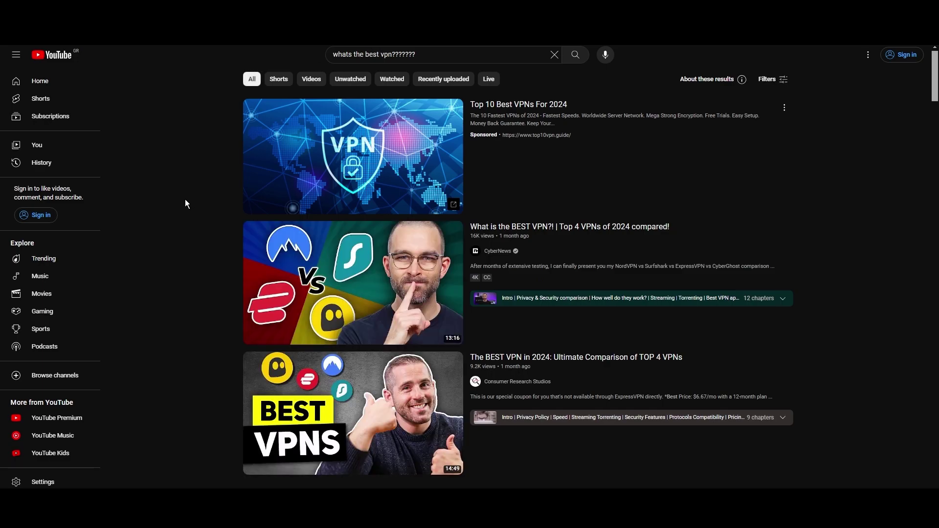
{"action": "scroll", "coordinate": [187, 200], "scroll_direction": "down", "scroll_amount": 1}
{"action": "scroll", "coordinate": [235, 204], "scroll_direction": "down", "scroll_amount": 2}
{"action": "scroll", "coordinate": [227, 205], "scroll_direction": "down", "scroll_amount": 2}
{"action": "scroll", "coordinate": [226, 202], "scroll_direction": "down", "scroll_amount": 3}
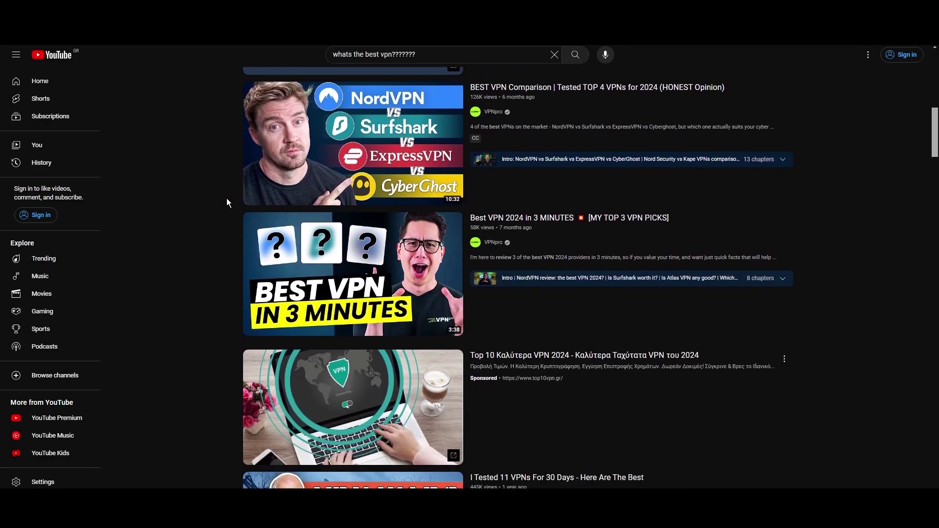
{"action": "scroll", "coordinate": [227, 198], "scroll_direction": "down", "scroll_amount": 2}
{"action": "scroll", "coordinate": [225, 195], "scroll_direction": "down", "scroll_amount": 3}
{"action": "scroll", "coordinate": [224, 193], "scroll_direction": "down", "scroll_amount": 4}
{"action": "scroll", "coordinate": [215, 192], "scroll_direction": "down", "scroll_amount": 4}
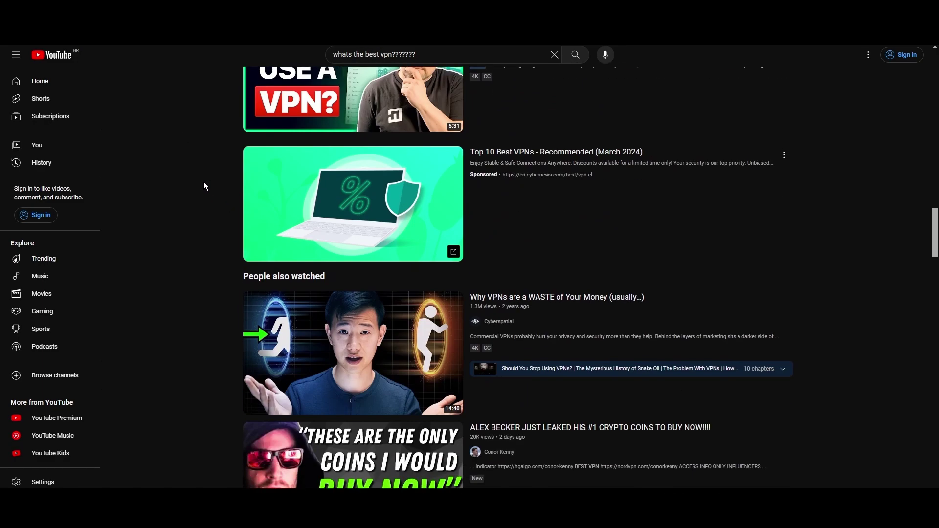
{"action": "scroll", "coordinate": [199, 187], "scroll_direction": "down", "scroll_amount": 3}
{"action": "scroll", "coordinate": [183, 214], "scroll_direction": "down", "scroll_amount": 3}
{"action": "scroll", "coordinate": [182, 216], "scroll_direction": "down", "scroll_amount": 4}
{"action": "scroll", "coordinate": [191, 227], "scroll_direction": "down", "scroll_amount": 3}
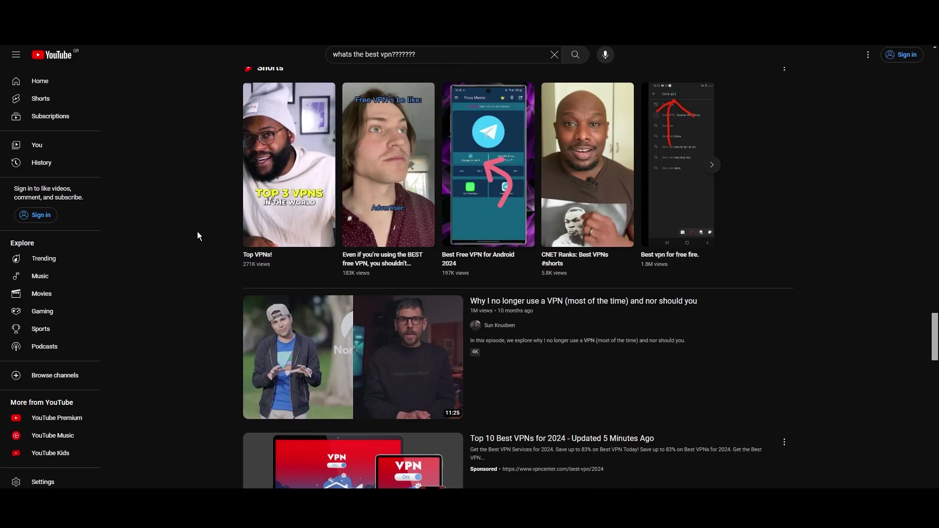
{"action": "scroll", "coordinate": [198, 242], "scroll_direction": "down", "scroll_amount": 3}
{"action": "scroll", "coordinate": [199, 258], "scroll_direction": "down", "scroll_amount": 2}
{"action": "scroll", "coordinate": [193, 254], "scroll_direction": "down", "scroll_amount": 1}
{"action": "scroll", "coordinate": [174, 252], "scroll_direction": "down", "scroll_amount": 2}
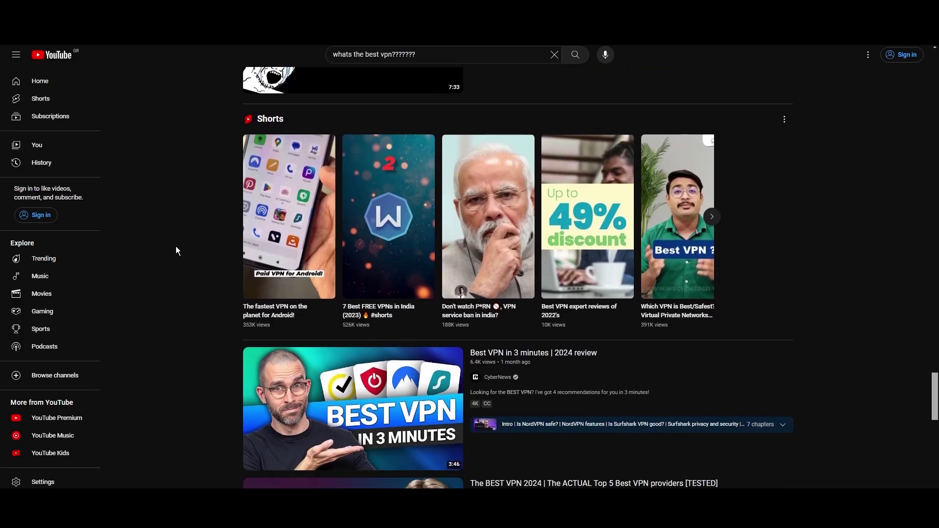
{"action": "scroll", "coordinate": [177, 248], "scroll_direction": "down", "scroll_amount": 3}
{"action": "scroll", "coordinate": [179, 231], "scroll_direction": "down", "scroll_amount": 2}
{"action": "scroll", "coordinate": [178, 228], "scroll_direction": "down", "scroll_amount": 2}
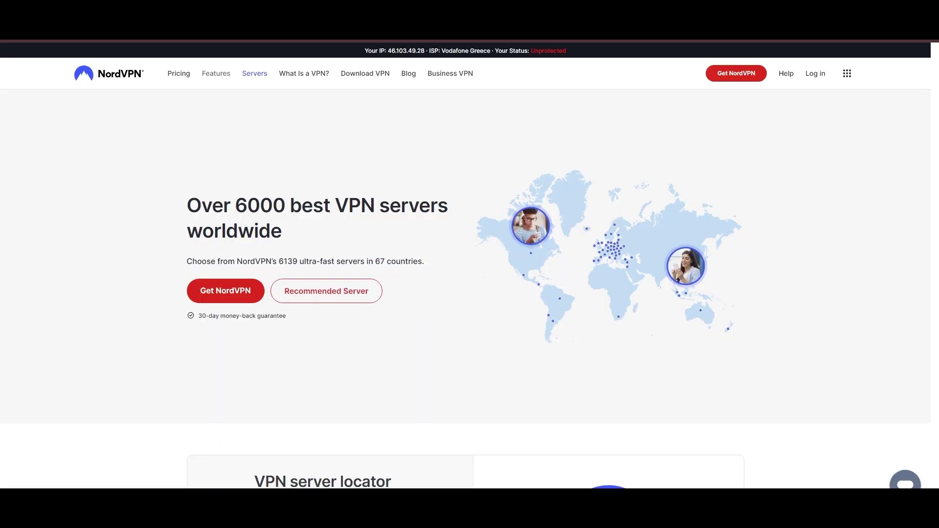
{"action": "scroll", "coordinate": [508, 384], "scroll_direction": "down", "scroll_amount": 1}
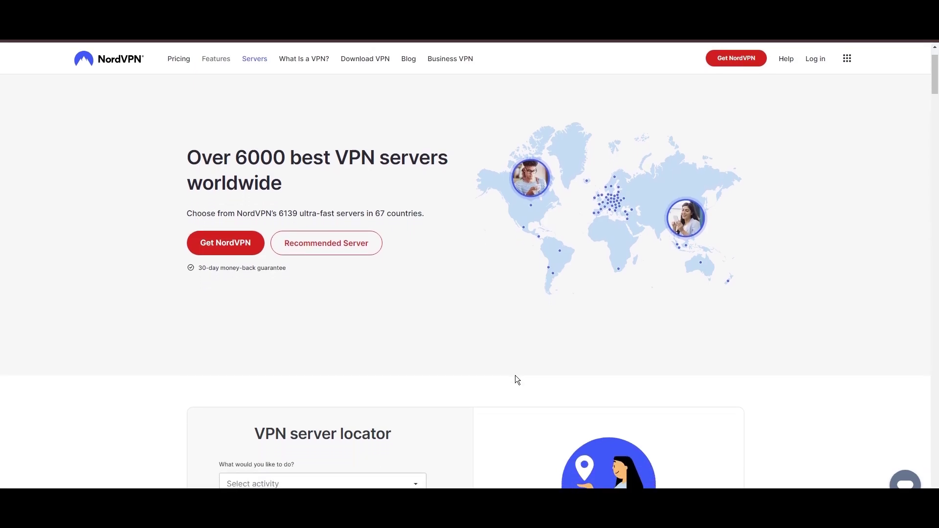
{"action": "scroll", "coordinate": [515, 374], "scroll_direction": "down", "scroll_amount": 1}
{"action": "scroll", "coordinate": [516, 374], "scroll_direction": "down", "scroll_amount": 1}
{"action": "scroll", "coordinate": [517, 375], "scroll_direction": "down", "scroll_amount": 1}
{"action": "scroll", "coordinate": [518, 376], "scroll_direction": "down", "scroll_amount": 1}
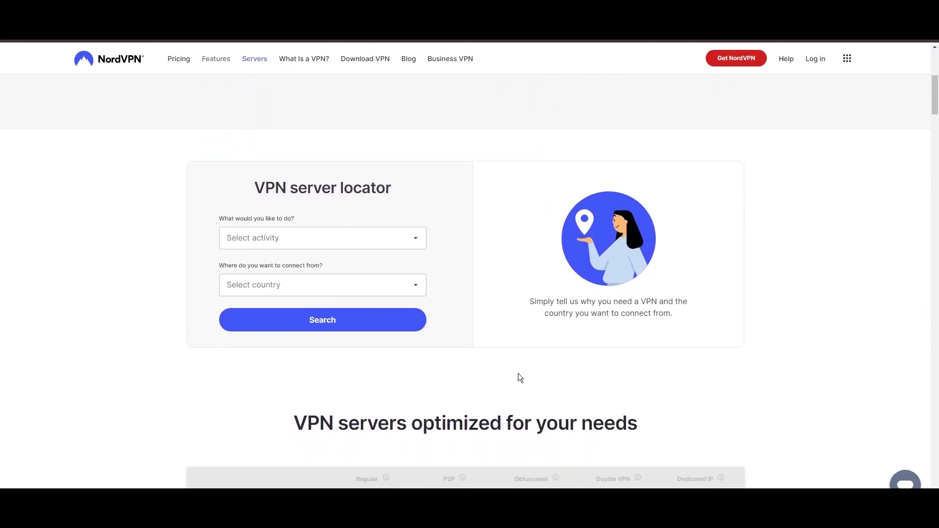
{"action": "scroll", "coordinate": [540, 366], "scroll_direction": "down", "scroll_amount": 1}
{"action": "scroll", "coordinate": [545, 366], "scroll_direction": "down", "scroll_amount": 1}
{"action": "scroll", "coordinate": [547, 365], "scroll_direction": "down", "scroll_amount": 1}
{"action": "scroll", "coordinate": [548, 366], "scroll_direction": "down", "scroll_amount": 2}
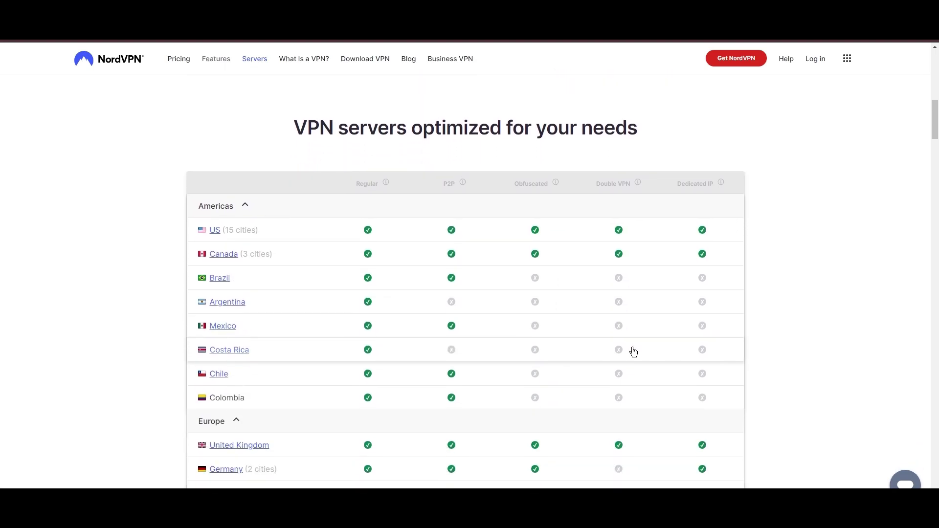
{"action": "scroll", "coordinate": [736, 373], "scroll_direction": "down", "scroll_amount": 2}
{"action": "scroll", "coordinate": [745, 373], "scroll_direction": "down", "scroll_amount": 1}
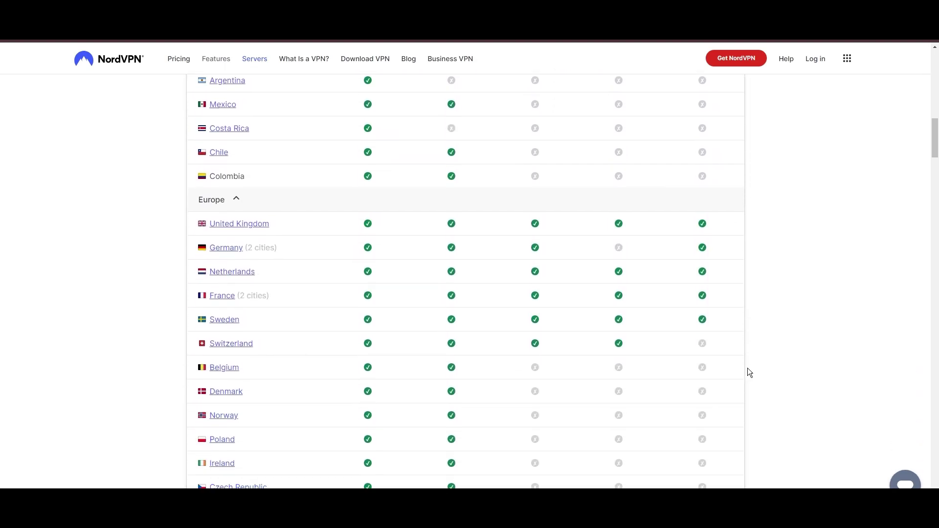
{"action": "scroll", "coordinate": [748, 374], "scroll_direction": "down", "scroll_amount": 1}
{"action": "scroll", "coordinate": [474, 264], "scroll_direction": "down", "scroll_amount": 1}
{"action": "scroll", "coordinate": [394, 348], "scroll_direction": "down", "scroll_amount": 1}
{"action": "scroll", "coordinate": [355, 394], "scroll_direction": "down", "scroll_amount": 2}
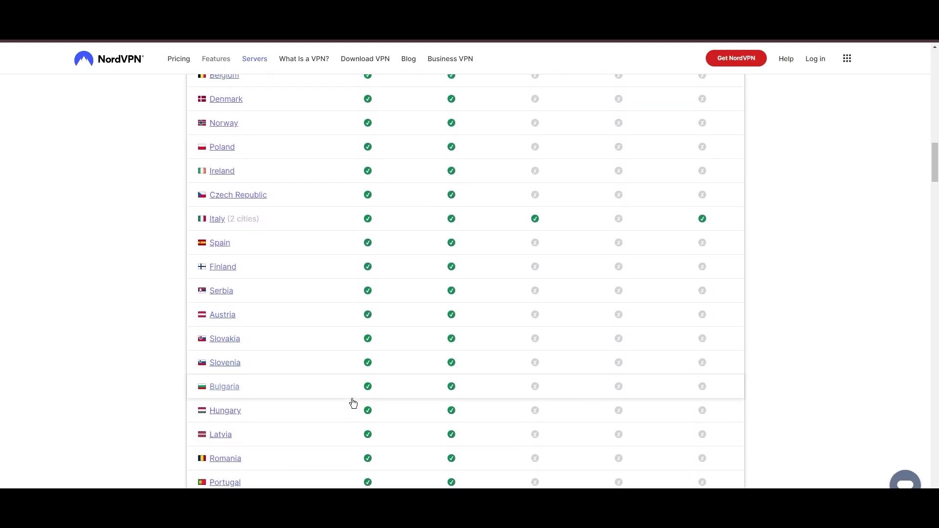
{"action": "scroll", "coordinate": [352, 403], "scroll_direction": "down", "scroll_amount": 1}
{"action": "scroll", "coordinate": [357, 399], "scroll_direction": "down", "scroll_amount": 2}
{"action": "scroll", "coordinate": [374, 390], "scroll_direction": "down", "scroll_amount": 2}
{"action": "scroll", "coordinate": [386, 384], "scroll_direction": "down", "scroll_amount": 2}
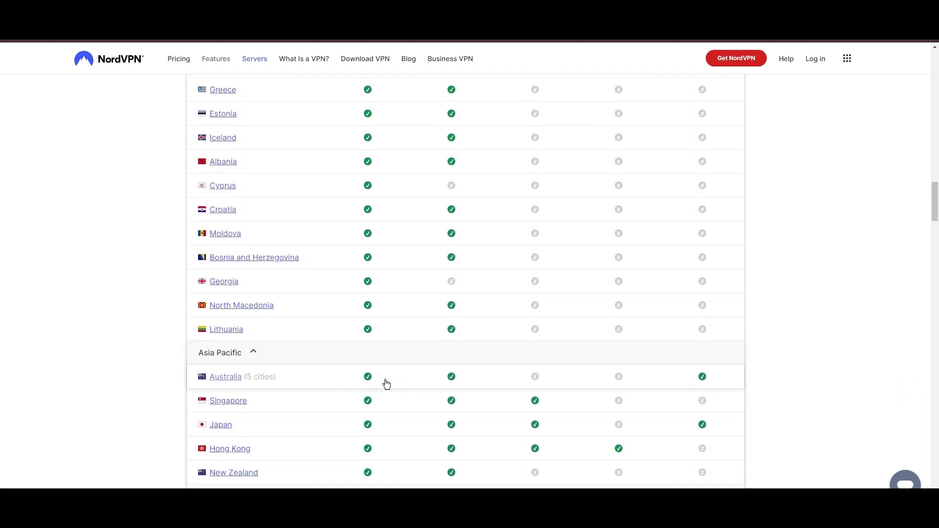
{"action": "scroll", "coordinate": [437, 392], "scroll_direction": "down", "scroll_amount": 2}
{"action": "scroll", "coordinate": [450, 382], "scroll_direction": "down", "scroll_amount": 1}
{"action": "scroll", "coordinate": [449, 383], "scroll_direction": "down", "scroll_amount": 2}
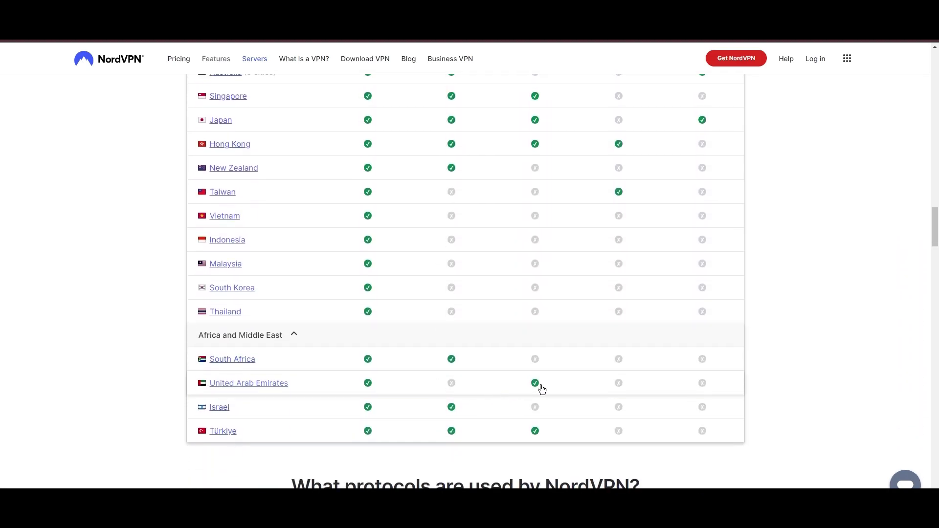
{"action": "scroll", "coordinate": [539, 389], "scroll_direction": "down", "scroll_amount": 1}
{"action": "scroll", "coordinate": [507, 370], "scroll_direction": "down", "scroll_amount": 1}
{"action": "scroll", "coordinate": [784, 356], "scroll_direction": "down", "scroll_amount": 1}
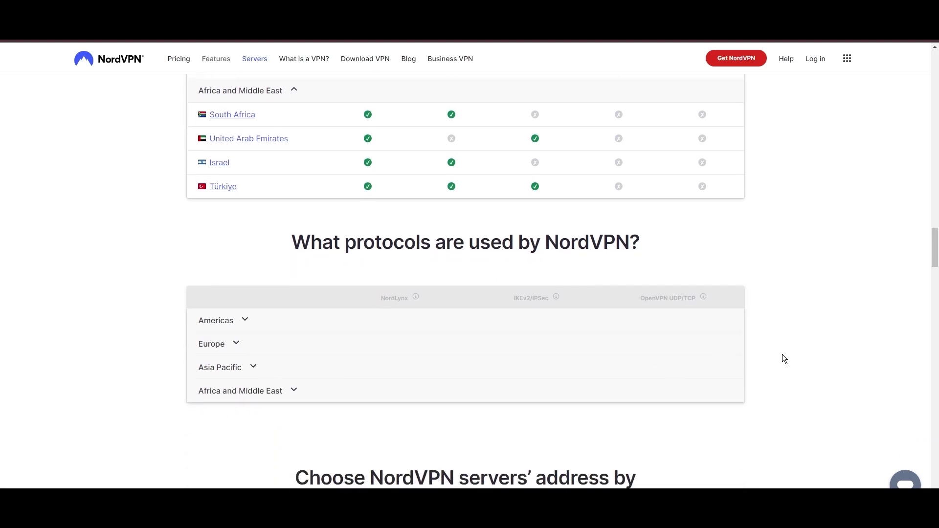
{"action": "scroll", "coordinate": [832, 364], "scroll_direction": "down", "scroll_amount": 2}
{"action": "scroll", "coordinate": [839, 370], "scroll_direction": "down", "scroll_amount": 1}
{"action": "scroll", "coordinate": [840, 368], "scroll_direction": "down", "scroll_amount": 1}
{"action": "scroll", "coordinate": [840, 368], "scroll_direction": "down", "scroll_amount": 1}
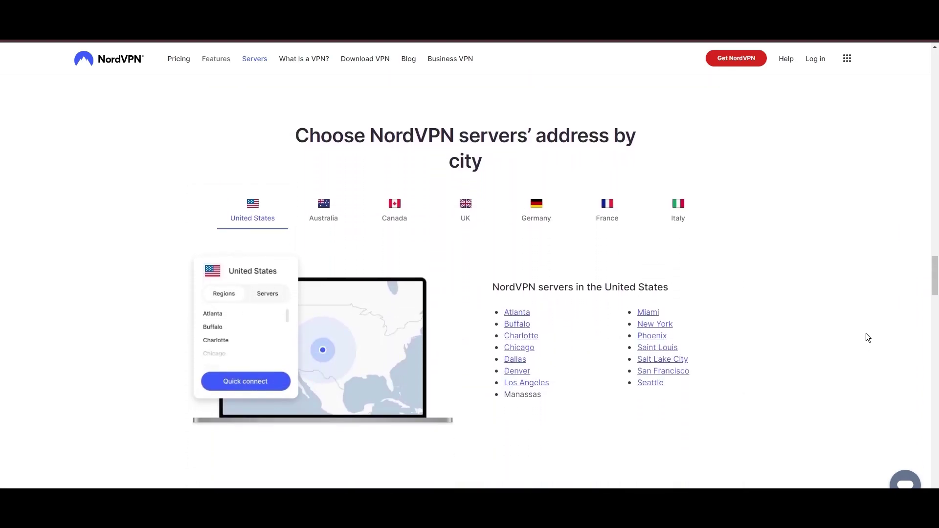
Show NordVPN server cities for Australia, Canada, UK, Germany, France, and Italy (Milan, Rome)
{"action": "left_click", "coordinate": [323, 213]}
{"action": "left_click", "coordinate": [395, 214]}
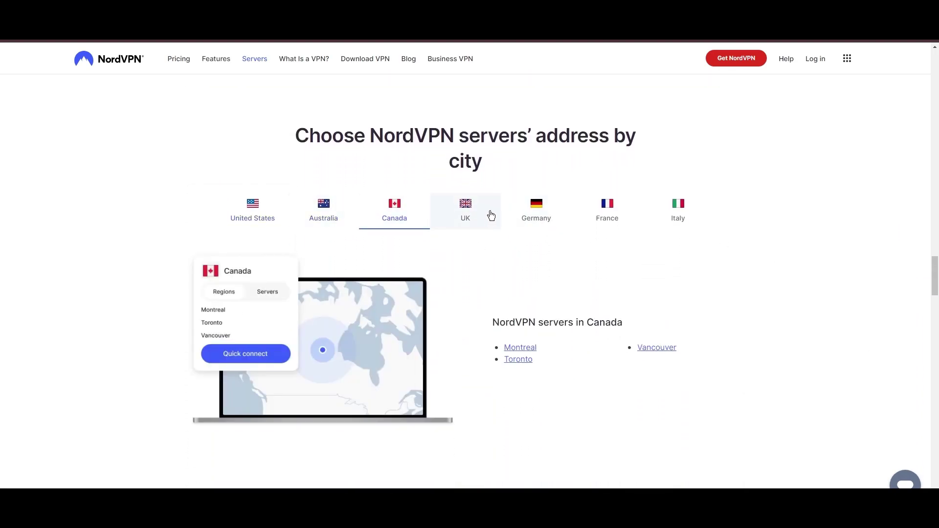
{"action": "left_click", "coordinate": [489, 213]}
{"action": "left_click", "coordinate": [551, 224]}
{"action": "left_click", "coordinate": [617, 215]}
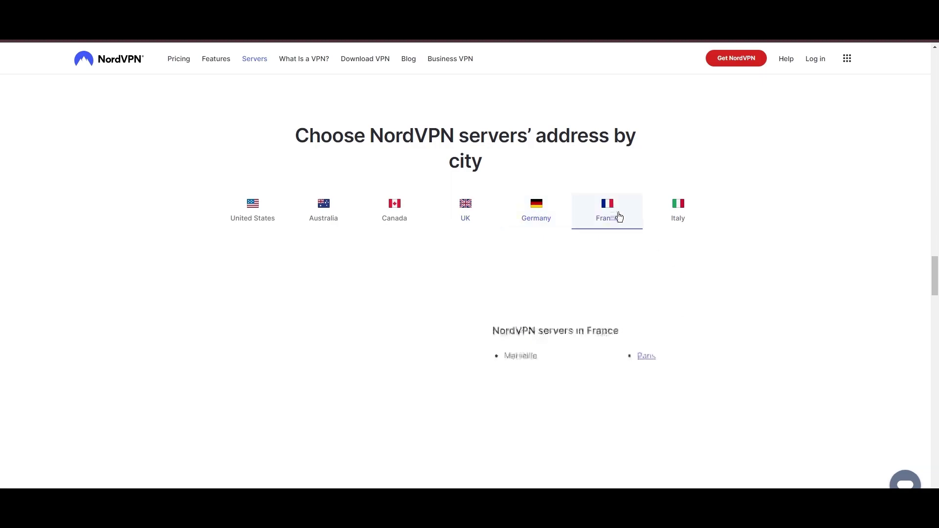
{"action": "left_click", "coordinate": [680, 214]}
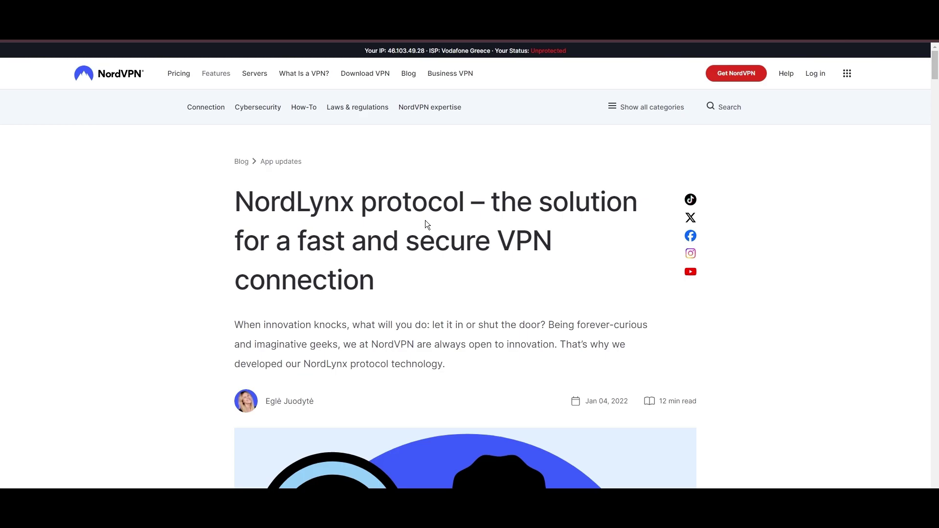
{"action": "scroll", "coordinate": [440, 227], "scroll_direction": "down", "scroll_amount": 2}
{"action": "scroll", "coordinate": [735, 238], "scroll_direction": "down", "scroll_amount": 4}
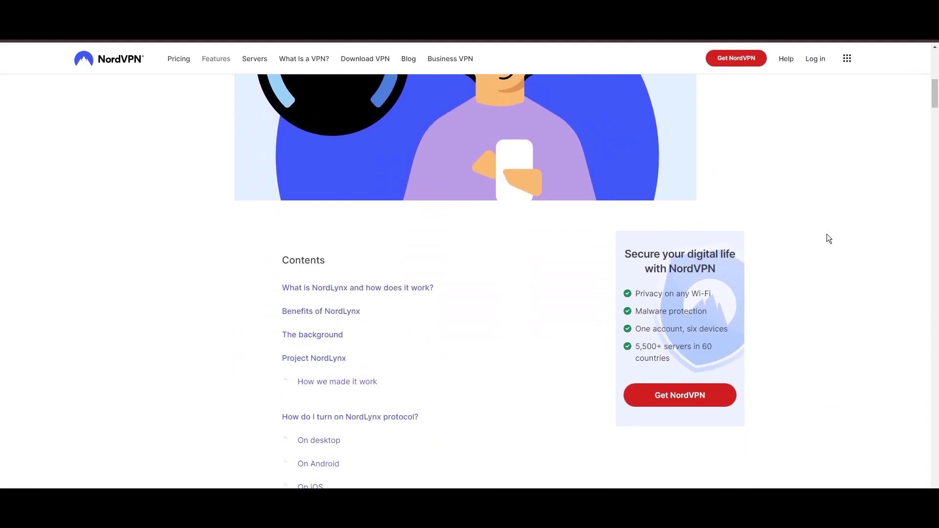
{"action": "scroll", "coordinate": [829, 235], "scroll_direction": "down", "scroll_amount": 3}
{"action": "scroll", "coordinate": [834, 239], "scroll_direction": "down", "scroll_amount": 4}
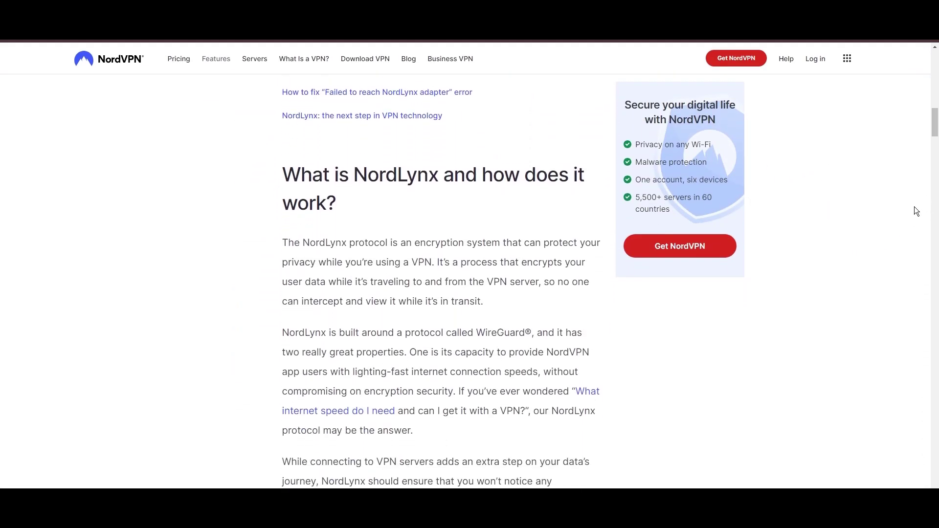
{"action": "scroll", "coordinate": [914, 208], "scroll_direction": "down", "scroll_amount": 2}
{"action": "scroll", "coordinate": [932, 198], "scroll_direction": "down", "scroll_amount": 2}
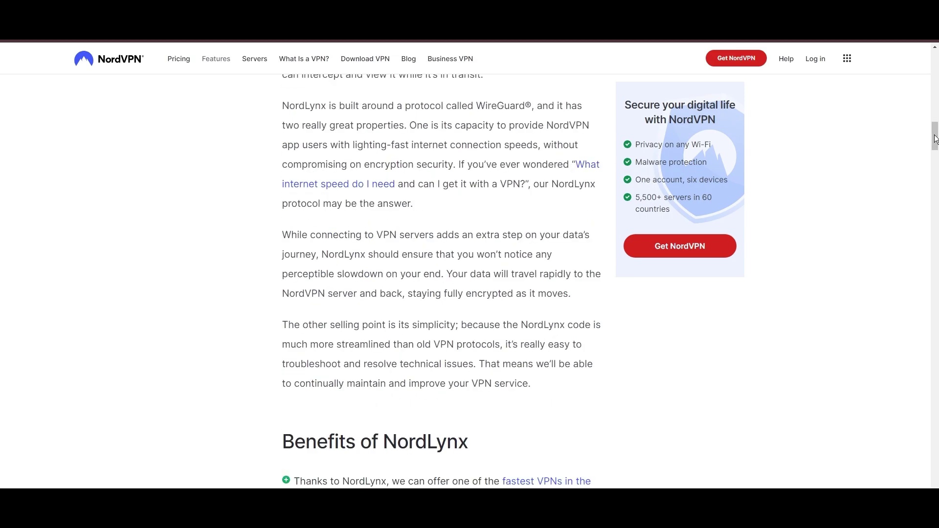
{"action": "scroll", "coordinate": [935, 139], "scroll_direction": "down", "scroll_amount": 3}
{"action": "scroll", "coordinate": [841, 231], "scroll_direction": "down", "scroll_amount": 2}
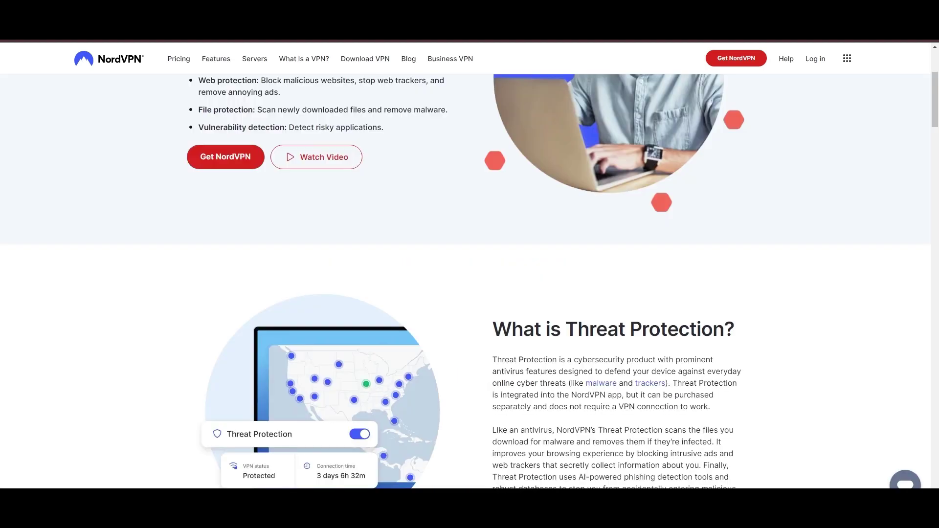
{"action": "scroll", "coordinate": [590, 364], "scroll_direction": "down", "scroll_amount": 2}
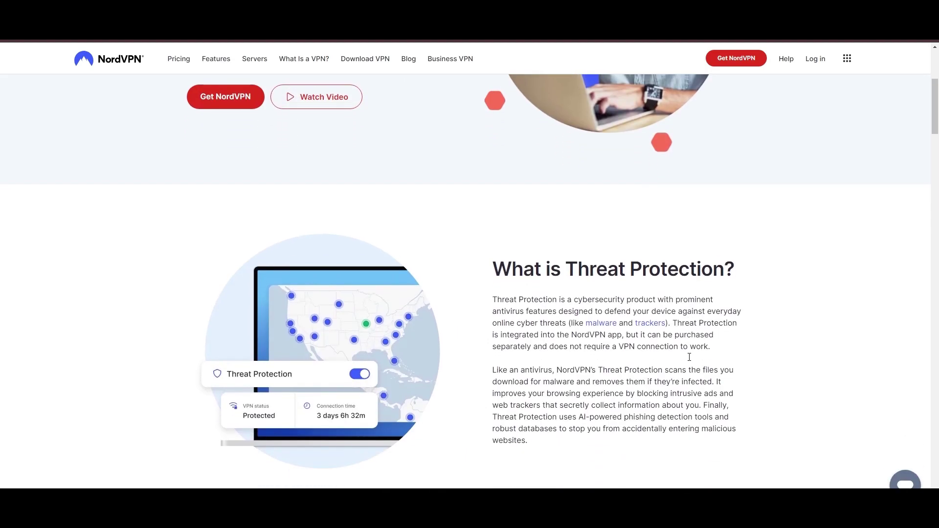
{"action": "scroll", "coordinate": [730, 366], "scroll_direction": "down", "scroll_amount": 3}
{"action": "scroll", "coordinate": [753, 367], "scroll_direction": "down", "scroll_amount": 3}
{"action": "scroll", "coordinate": [750, 372], "scroll_direction": "down", "scroll_amount": 1}
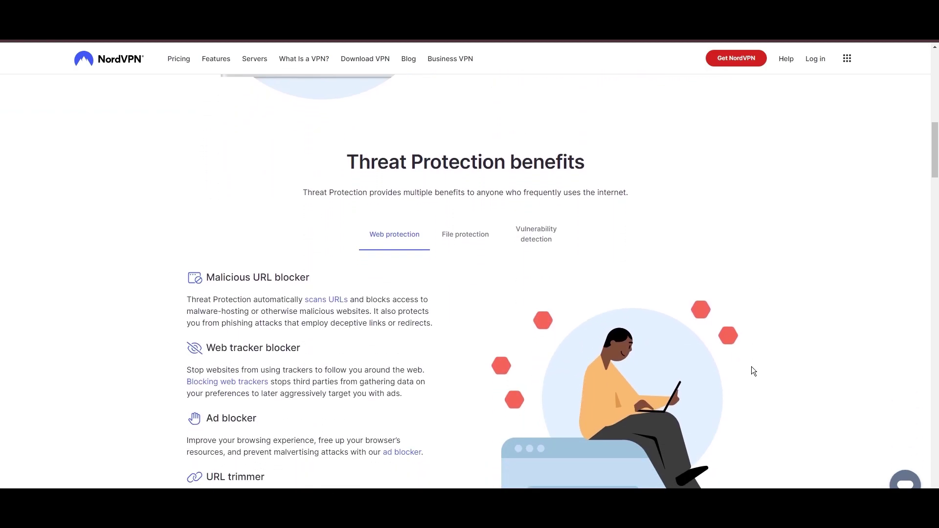
{"action": "scroll", "coordinate": [776, 360], "scroll_direction": "down", "scroll_amount": 1}
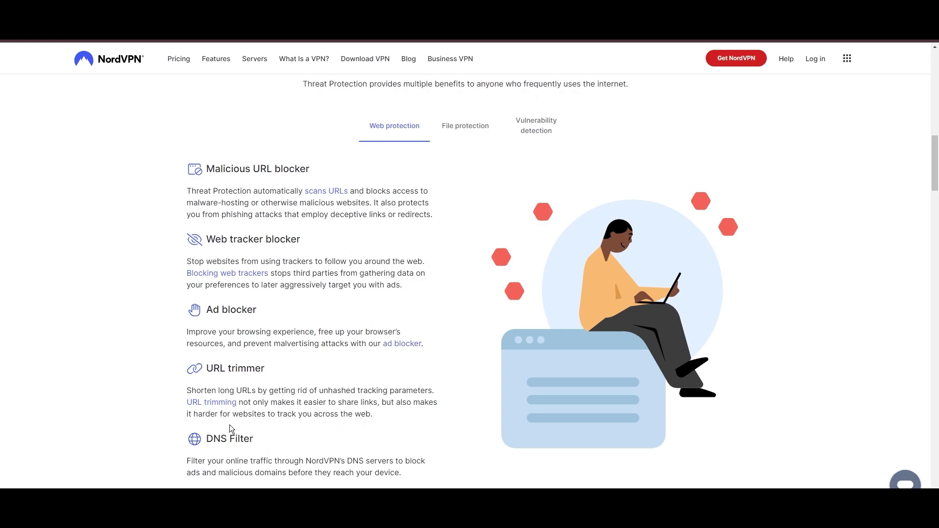
Show the File protection and Vulnerability detection benefits of Threat Protection
{"action": "left_click", "coordinate": [472, 125]}
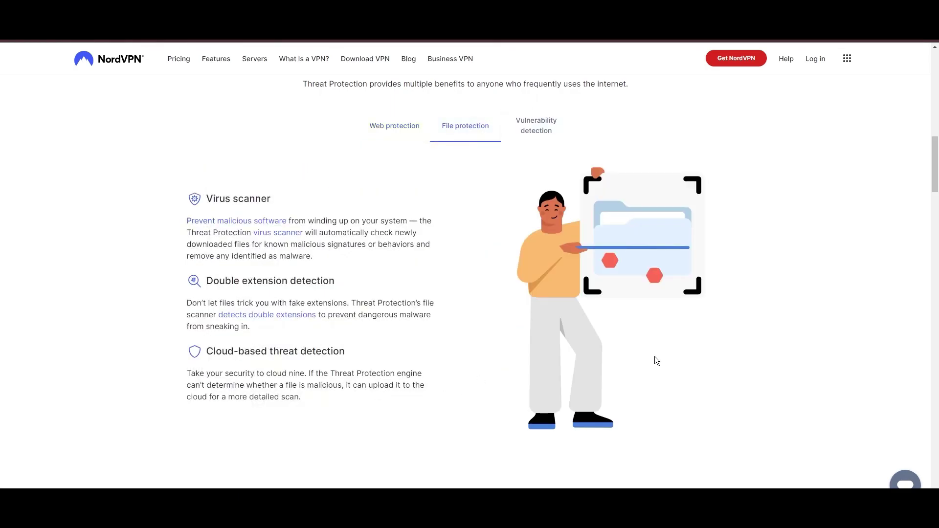
{"action": "left_click", "coordinate": [540, 140]}
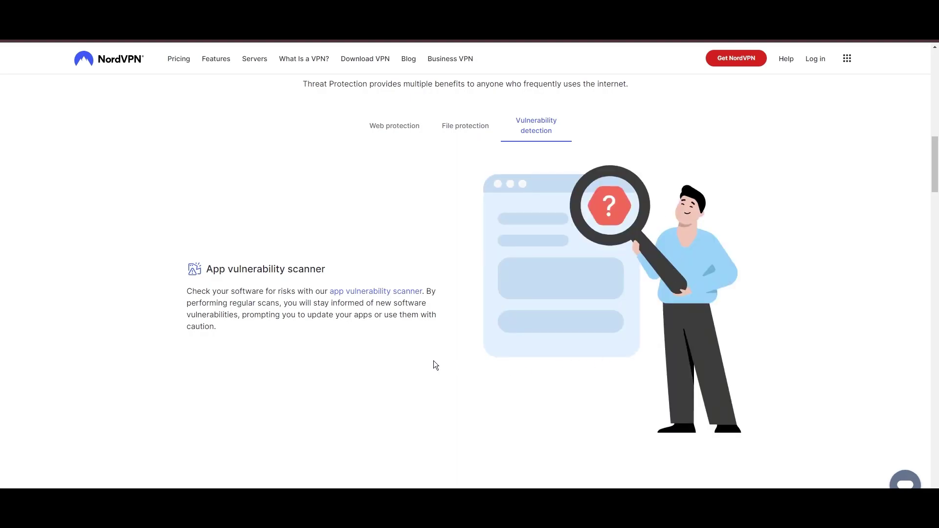
{"action": "scroll", "coordinate": [374, 349], "scroll_direction": "down", "scroll_amount": 2}
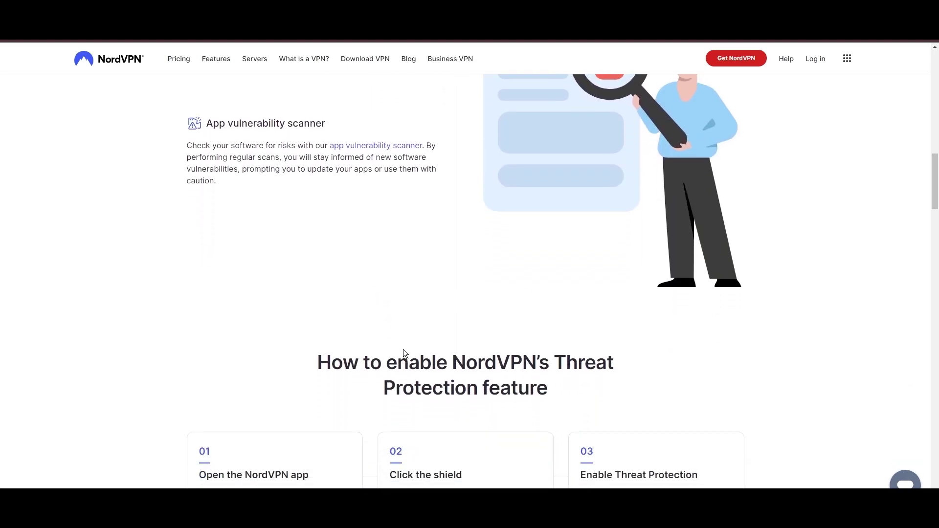
{"action": "scroll", "coordinate": [513, 316], "scroll_direction": "down", "scroll_amount": 1}
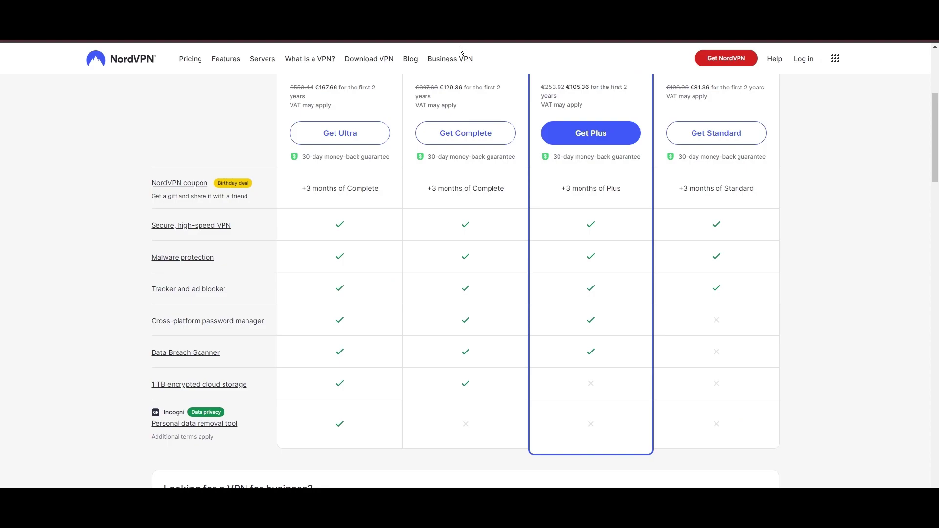
{"action": "scroll", "coordinate": [753, 448], "scroll_direction": "up", "scroll_amount": 3}
{"action": "scroll", "coordinate": [854, 425], "scroll_direction": "down", "scroll_amount": 1}
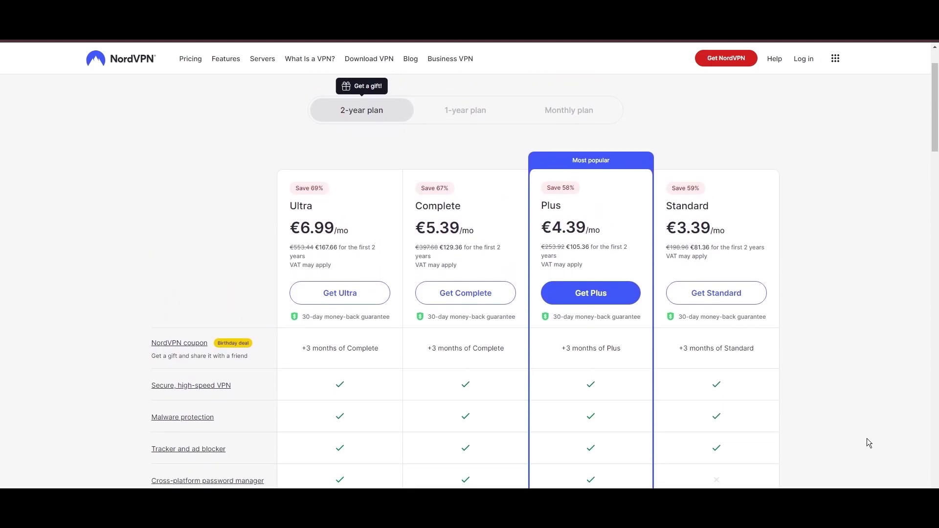
{"action": "scroll", "coordinate": [865, 448], "scroll_direction": "down", "scroll_amount": 1}
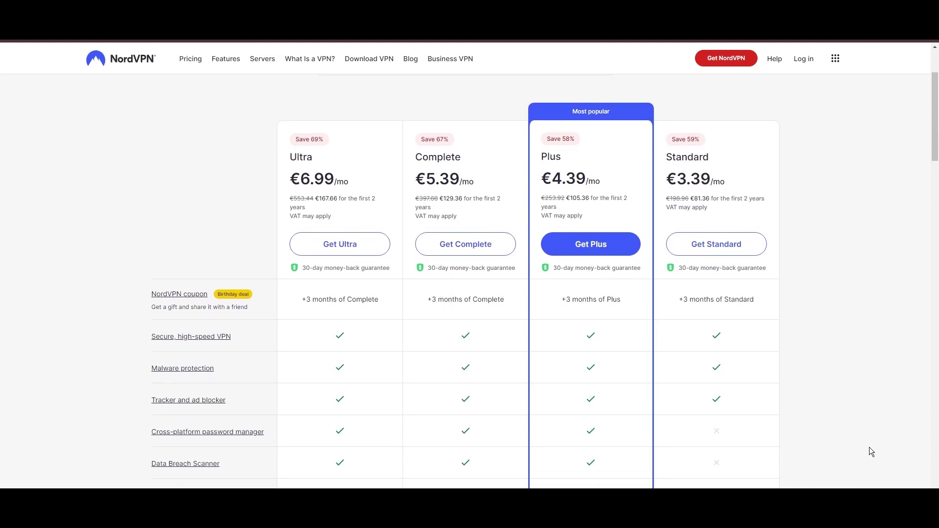
{"action": "scroll", "coordinate": [881, 448], "scroll_direction": "down", "scroll_amount": 1}
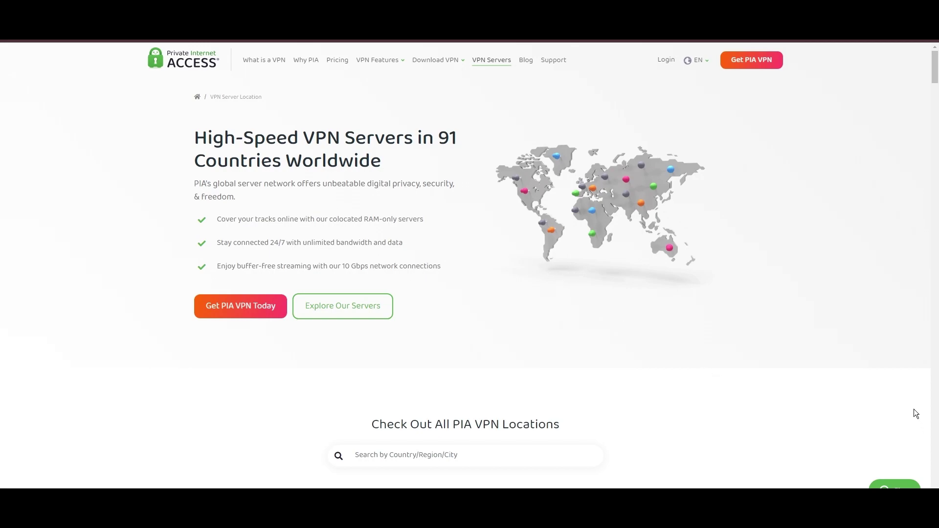
{"action": "scroll", "coordinate": [913, 415], "scroll_direction": "down", "scroll_amount": 2}
{"action": "scroll", "coordinate": [908, 405], "scroll_direction": "down", "scroll_amount": 1}
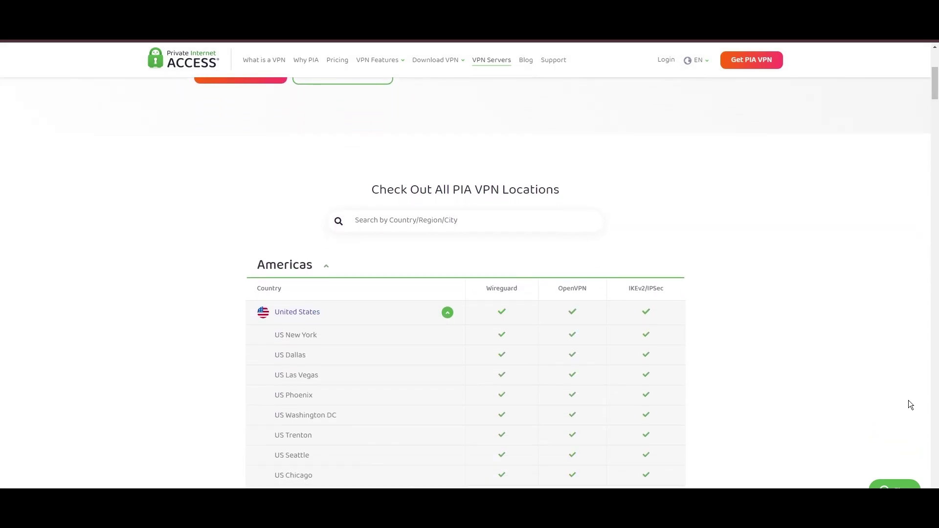
{"action": "scroll", "coordinate": [910, 393], "scroll_direction": "down", "scroll_amount": 3}
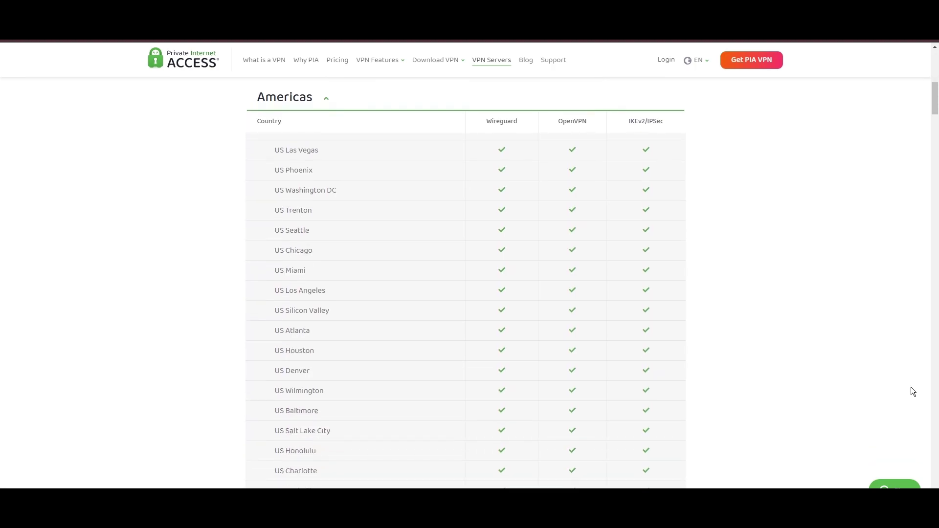
{"action": "scroll", "coordinate": [910, 391], "scroll_direction": "down", "scroll_amount": 2}
{"action": "scroll", "coordinate": [910, 393], "scroll_direction": "down", "scroll_amount": 2}
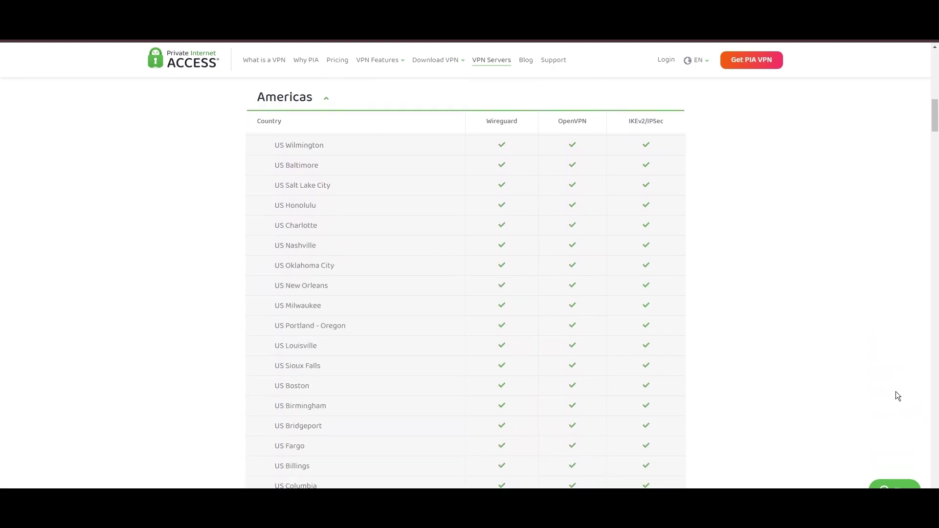
{"action": "scroll", "coordinate": [894, 394], "scroll_direction": "down", "scroll_amount": 2}
{"action": "scroll", "coordinate": [894, 394], "scroll_direction": "down", "scroll_amount": 1}
{"action": "scroll", "coordinate": [894, 395], "scroll_direction": "down", "scroll_amount": 1}
{"action": "scroll", "coordinate": [894, 398], "scroll_direction": "down", "scroll_amount": 1}
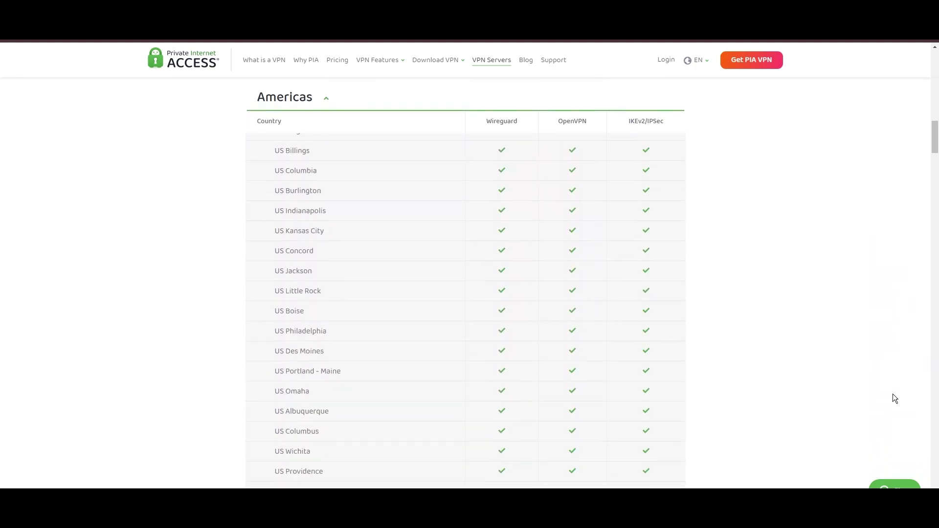
{"action": "scroll", "coordinate": [894, 398], "scroll_direction": "down", "scroll_amount": 1}
{"action": "scroll", "coordinate": [894, 399], "scroll_direction": "down", "scroll_amount": 2}
{"action": "scroll", "coordinate": [894, 400], "scroll_direction": "down", "scroll_amount": 1}
{"action": "scroll", "coordinate": [893, 400], "scroll_direction": "down", "scroll_amount": 1}
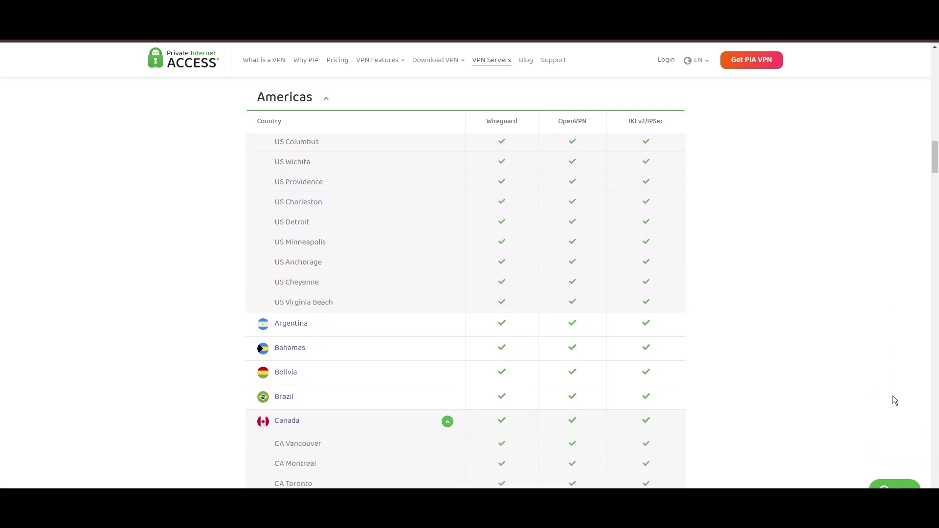
{"action": "scroll", "coordinate": [894, 400], "scroll_direction": "down", "scroll_amount": 1}
{"action": "scroll", "coordinate": [893, 400], "scroll_direction": "down", "scroll_amount": 1}
{"action": "scroll", "coordinate": [892, 400], "scroll_direction": "down", "scroll_amount": 1}
{"action": "scroll", "coordinate": [892, 401], "scroll_direction": "down", "scroll_amount": 1}
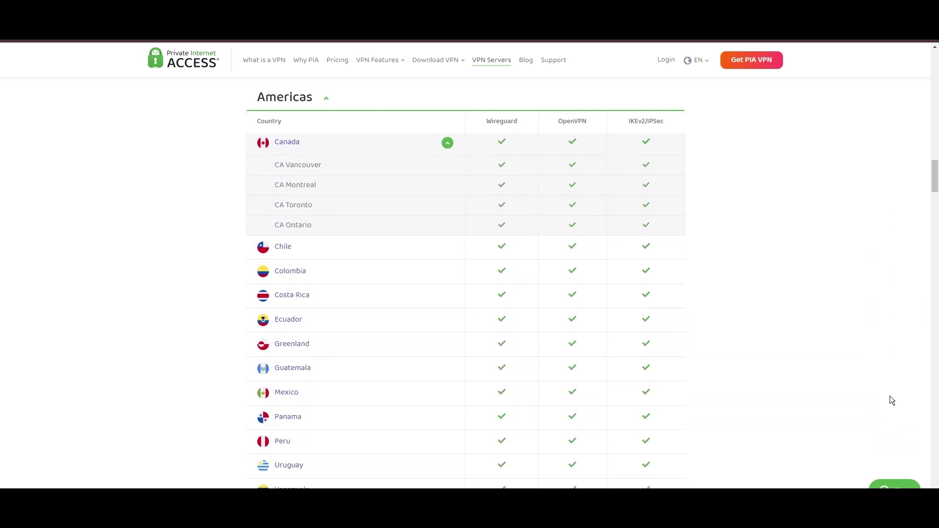
{"action": "scroll", "coordinate": [887, 389], "scroll_direction": "down", "scroll_amount": 1}
{"action": "scroll", "coordinate": [883, 380], "scroll_direction": "down", "scroll_amount": 1}
{"action": "scroll", "coordinate": [883, 381], "scroll_direction": "down", "scroll_amount": 1}
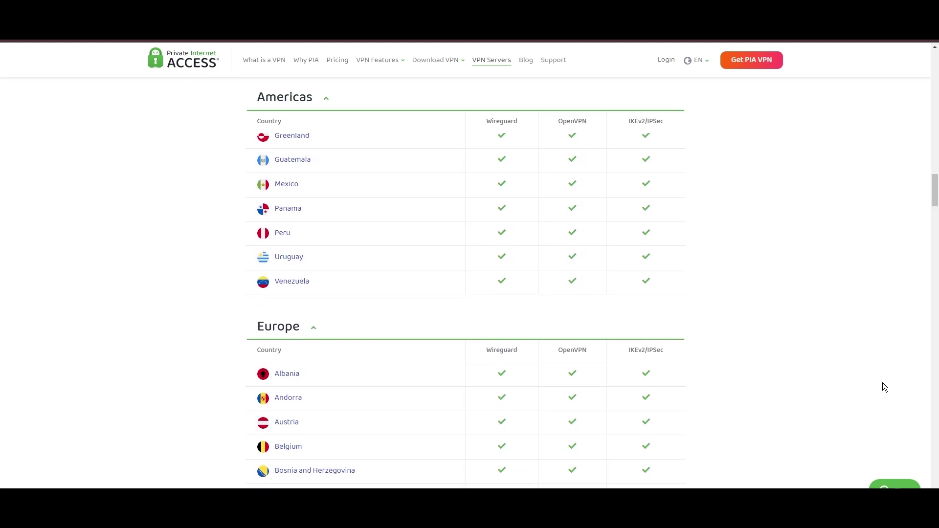
{"action": "scroll", "coordinate": [882, 387], "scroll_direction": "down", "scroll_amount": 1}
{"action": "scroll", "coordinate": [883, 386], "scroll_direction": "down", "scroll_amount": 1}
{"action": "scroll", "coordinate": [883, 386], "scroll_direction": "down", "scroll_amount": 1}
{"action": "scroll", "coordinate": [883, 386], "scroll_direction": "down", "scroll_amount": 1}
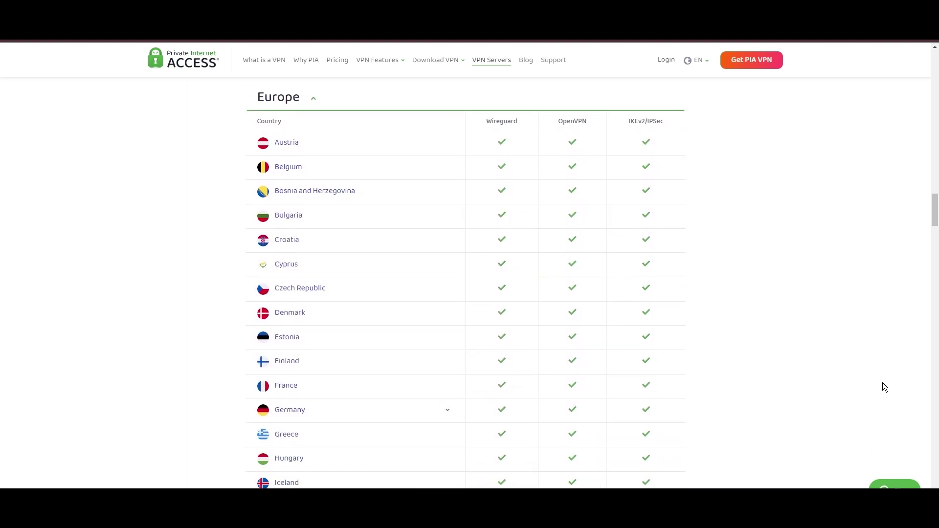
{"action": "scroll", "coordinate": [883, 387], "scroll_direction": "down", "scroll_amount": 1}
{"action": "scroll", "coordinate": [883, 386], "scroll_direction": "down", "scroll_amount": 1}
{"action": "scroll", "coordinate": [882, 386], "scroll_direction": "down", "scroll_amount": 2}
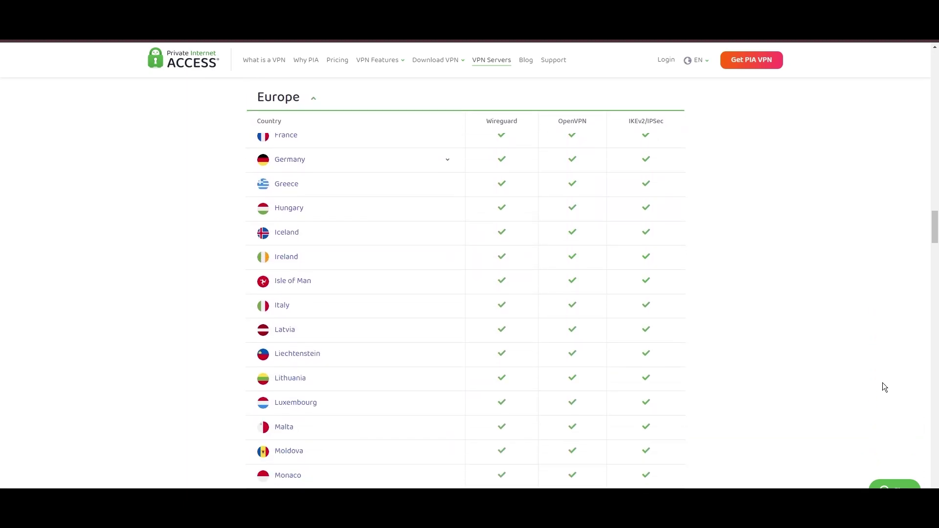
{"action": "scroll", "coordinate": [883, 384], "scroll_direction": "down", "scroll_amount": 2}
{"action": "scroll", "coordinate": [883, 380], "scroll_direction": "down", "scroll_amount": 2}
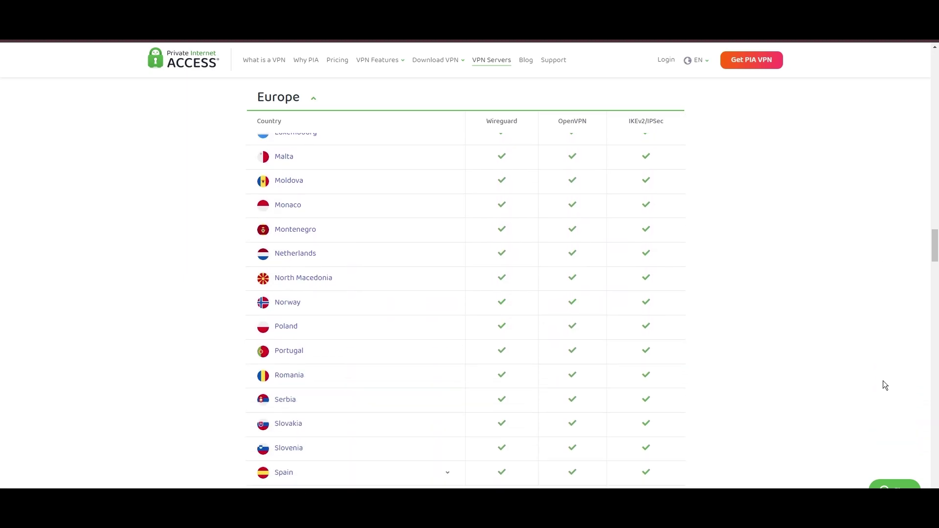
{"action": "scroll", "coordinate": [884, 386], "scroll_direction": "down", "scroll_amount": 1}
{"action": "scroll", "coordinate": [885, 385], "scroll_direction": "down", "scroll_amount": 2}
{"action": "scroll", "coordinate": [884, 386], "scroll_direction": "down", "scroll_amount": 1}
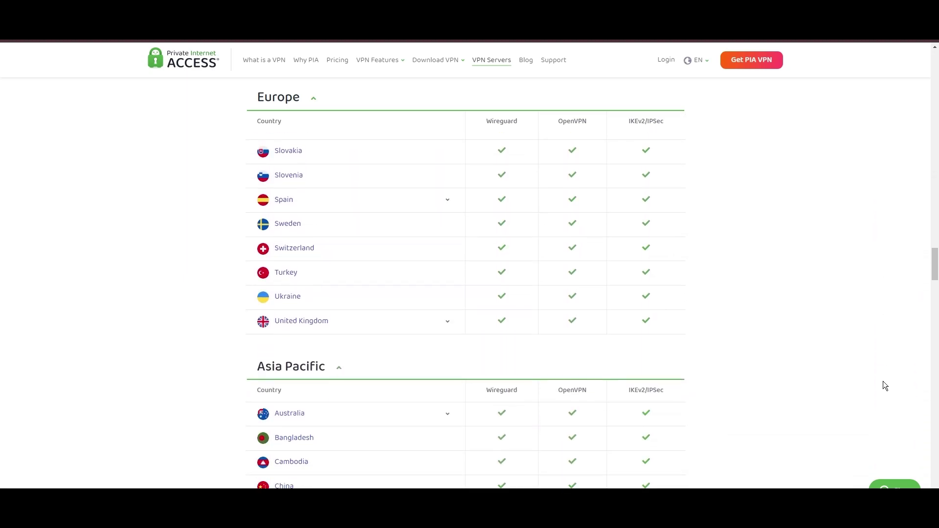
{"action": "scroll", "coordinate": [885, 386], "scroll_direction": "down", "scroll_amount": 1}
{"action": "scroll", "coordinate": [884, 385], "scroll_direction": "down", "scroll_amount": 2}
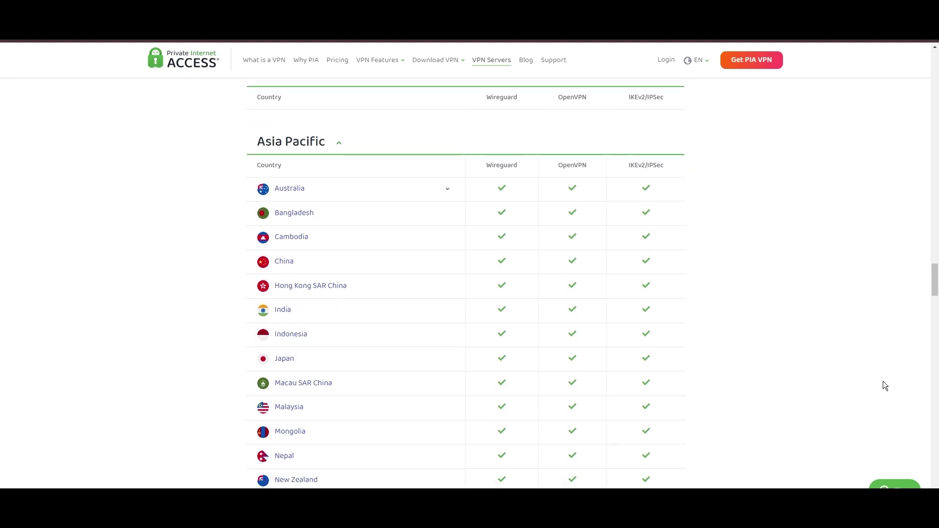
{"action": "scroll", "coordinate": [883, 386], "scroll_direction": "down", "scroll_amount": 1}
{"action": "scroll", "coordinate": [884, 386], "scroll_direction": "down", "scroll_amount": 2}
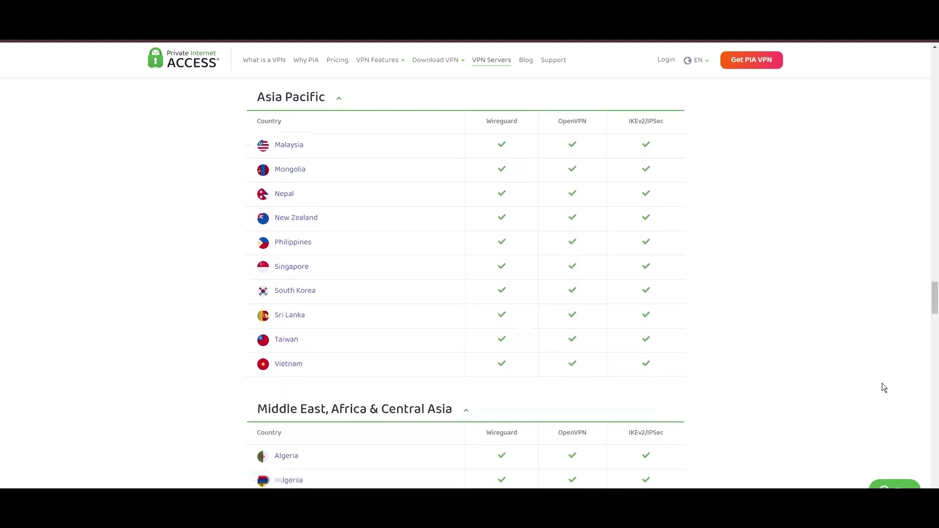
{"action": "scroll", "coordinate": [882, 386], "scroll_direction": "down", "scroll_amount": 1}
{"action": "scroll", "coordinate": [882, 386], "scroll_direction": "down", "scroll_amount": 1}
{"action": "scroll", "coordinate": [882, 387], "scroll_direction": "down", "scroll_amount": 1}
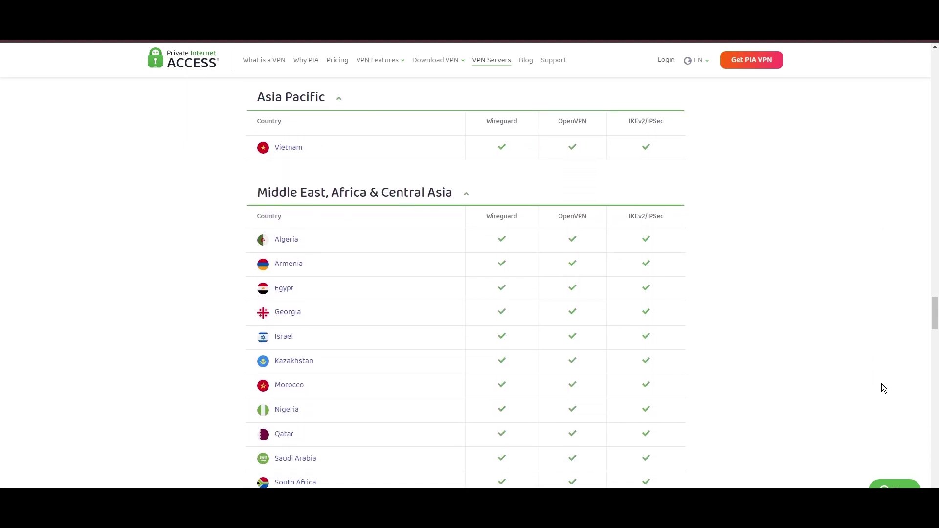
{"action": "scroll", "coordinate": [881, 388], "scroll_direction": "down", "scroll_amount": 1}
{"action": "scroll", "coordinate": [877, 388], "scroll_direction": "down", "scroll_amount": 1}
{"action": "scroll", "coordinate": [876, 390], "scroll_direction": "down", "scroll_amount": 1}
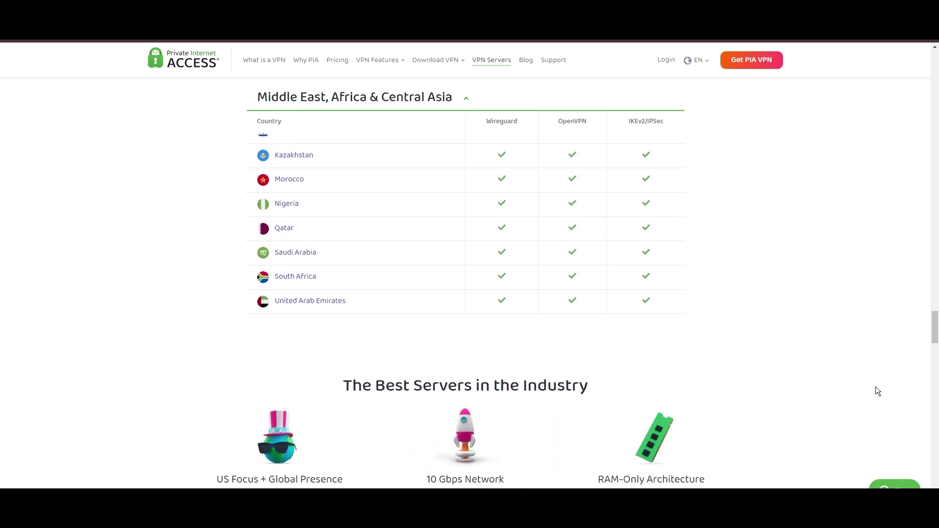
{"action": "scroll", "coordinate": [876, 391], "scroll_direction": "down", "scroll_amount": 1}
{"action": "scroll", "coordinate": [875, 390], "scroll_direction": "down", "scroll_amount": 1}
{"action": "scroll", "coordinate": [875, 389], "scroll_direction": "down", "scroll_amount": 1}
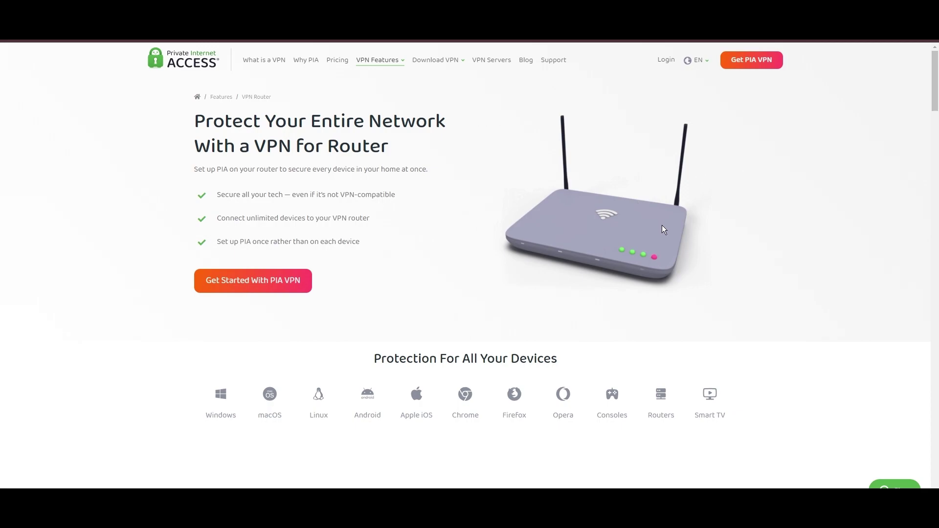
{"action": "scroll", "coordinate": [666, 231], "scroll_direction": "down", "scroll_amount": 1}
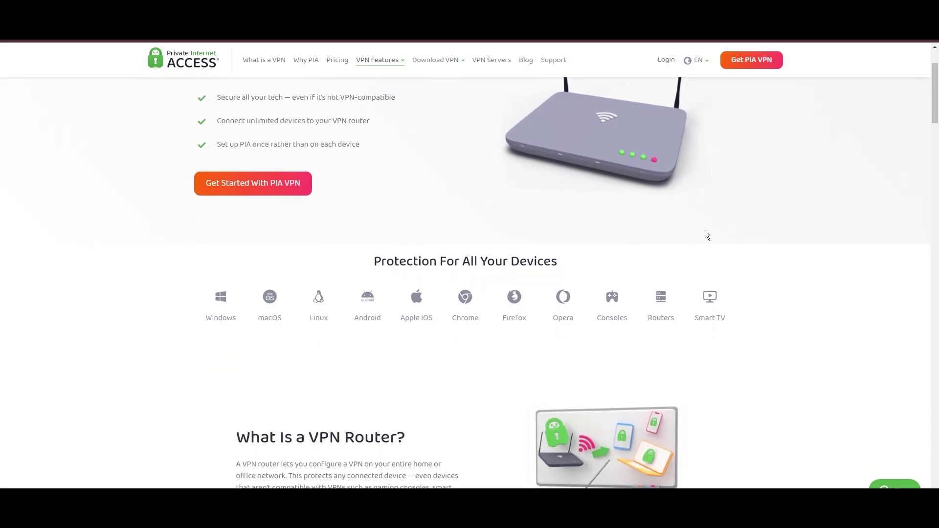
{"action": "scroll", "coordinate": [716, 234], "scroll_direction": "down", "scroll_amount": 2}
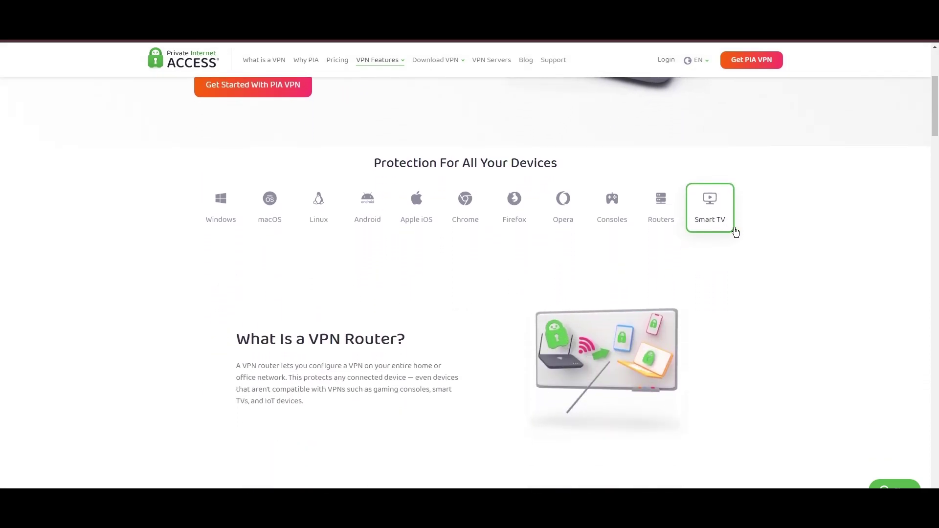
{"action": "scroll", "coordinate": [736, 232], "scroll_direction": "down", "scroll_amount": 1}
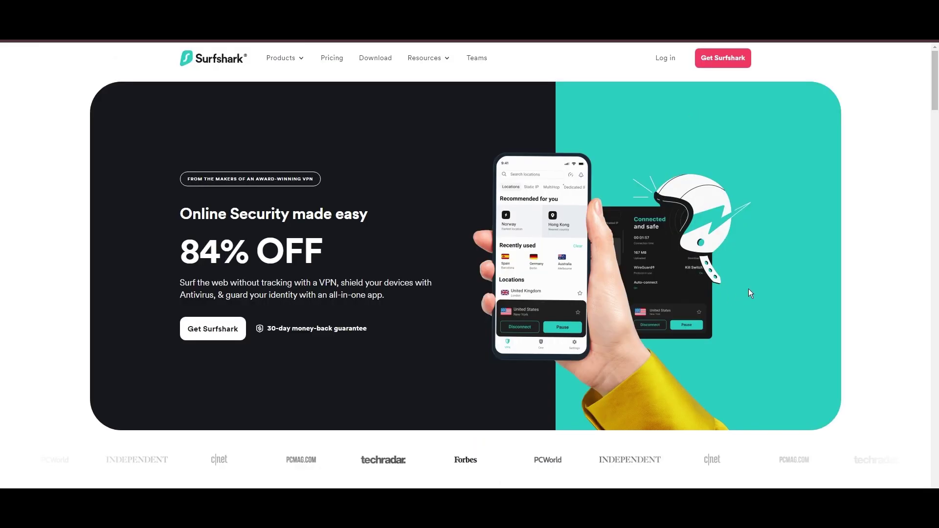
{"action": "scroll", "coordinate": [748, 288], "scroll_direction": "down", "scroll_amount": 2}
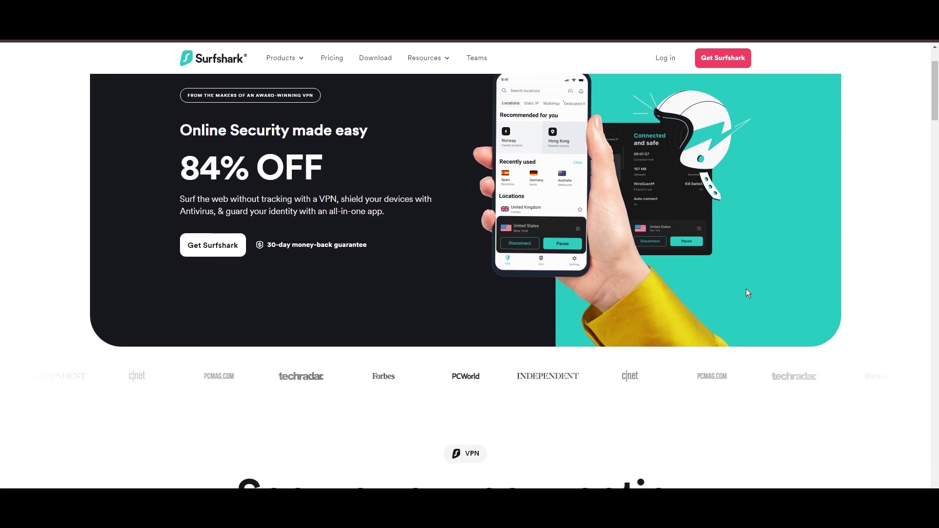
{"action": "scroll", "coordinate": [746, 292], "scroll_direction": "down", "scroll_amount": 1}
{"action": "scroll", "coordinate": [740, 273], "scroll_direction": "down", "scroll_amount": 1}
{"action": "scroll", "coordinate": [743, 274], "scroll_direction": "down", "scroll_amount": 1}
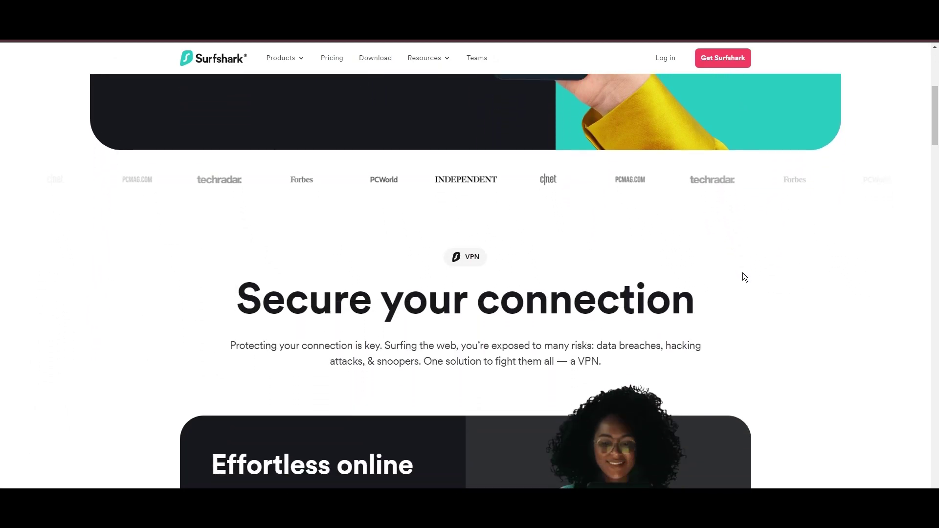
{"action": "scroll", "coordinate": [743, 272], "scroll_direction": "down", "scroll_amount": 1}
{"action": "scroll", "coordinate": [743, 270], "scroll_direction": "down", "scroll_amount": 1}
{"action": "scroll", "coordinate": [754, 271], "scroll_direction": "down", "scroll_amount": 1}
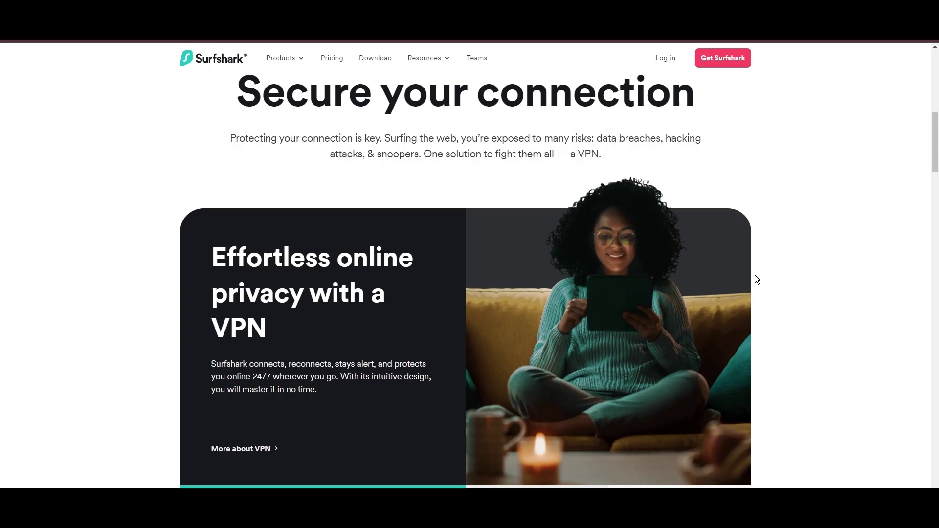
{"action": "scroll", "coordinate": [755, 279], "scroll_direction": "down", "scroll_amount": 1}
{"action": "scroll", "coordinate": [770, 282], "scroll_direction": "down", "scroll_amount": 1}
{"action": "scroll", "coordinate": [782, 303], "scroll_direction": "down", "scroll_amount": 1}
{"action": "scroll", "coordinate": [800, 323], "scroll_direction": "down", "scroll_amount": 1}
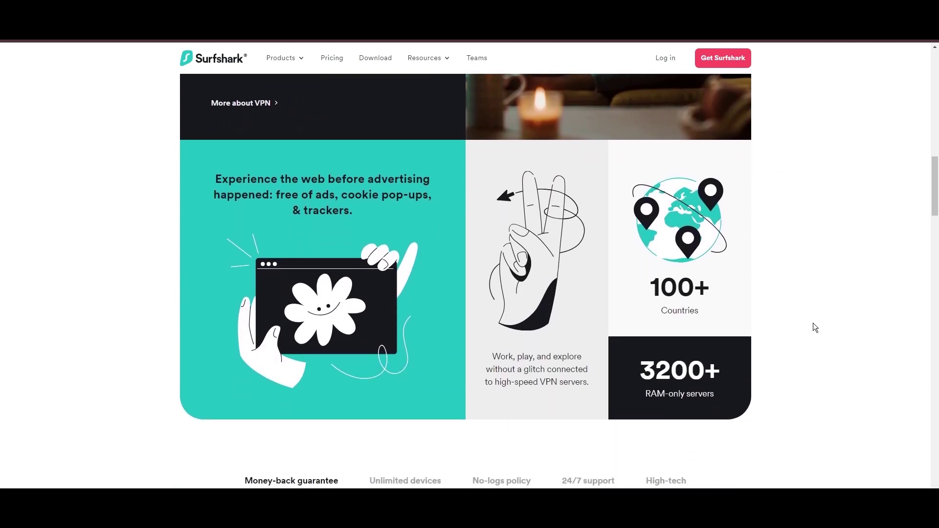
{"action": "scroll", "coordinate": [807, 324], "scroll_direction": "down", "scroll_amount": 2}
{"action": "scroll", "coordinate": [809, 319], "scroll_direction": "down", "scroll_amount": 1}
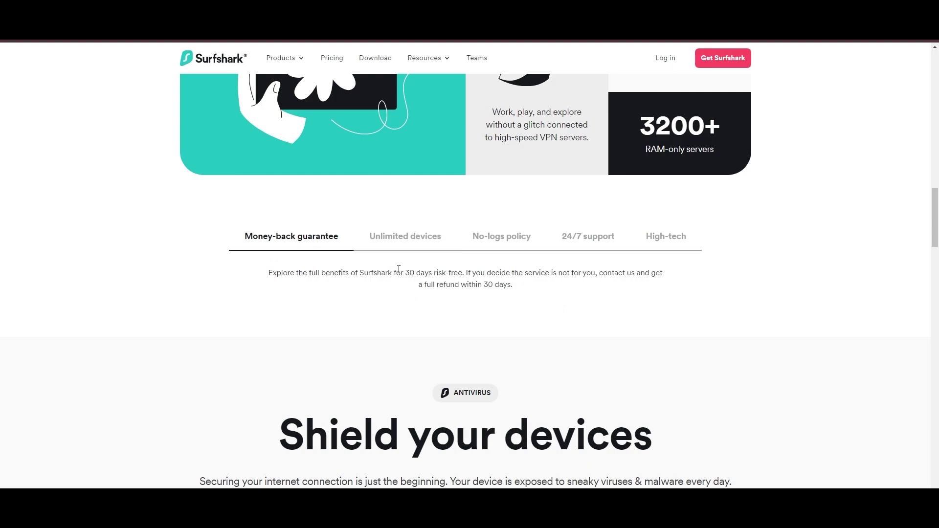
Highlight the 30-day refund, then view Unlimited devices, No-logs, 24/7 support and High-tech descriptions
{"action": "left_click_drag", "start_coordinate": [405, 272], "coordinate": [463, 273]}
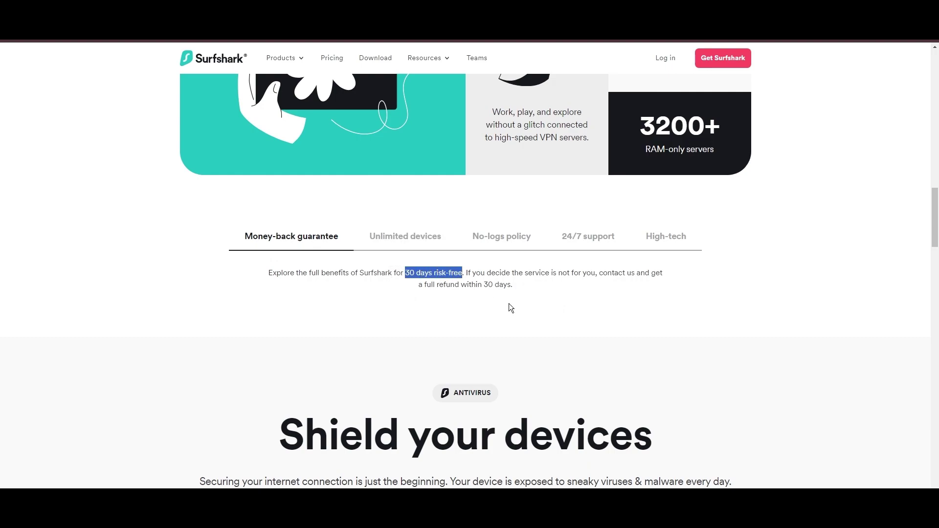
{"action": "left_click", "coordinate": [688, 293]}
{"action": "left_click", "coordinate": [396, 244]}
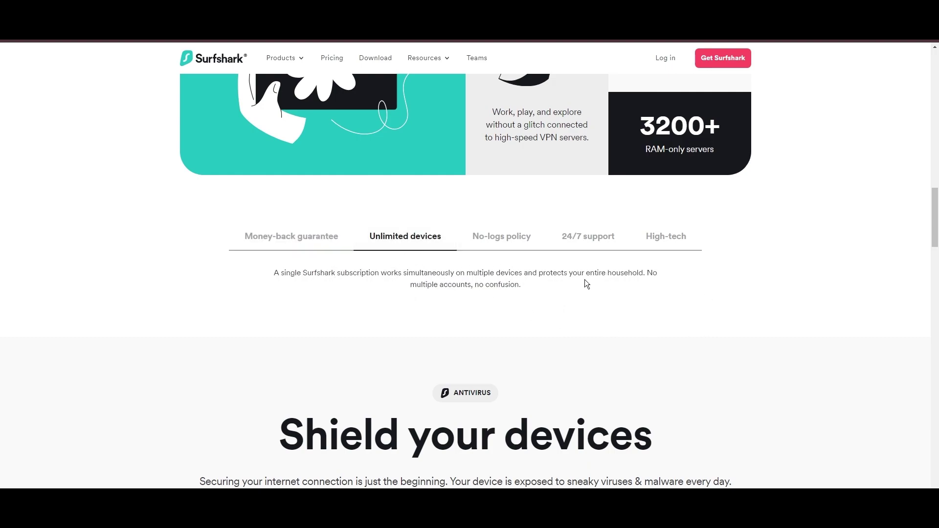
{"action": "left_click", "coordinate": [527, 248]}
{"action": "left_click", "coordinate": [599, 249]}
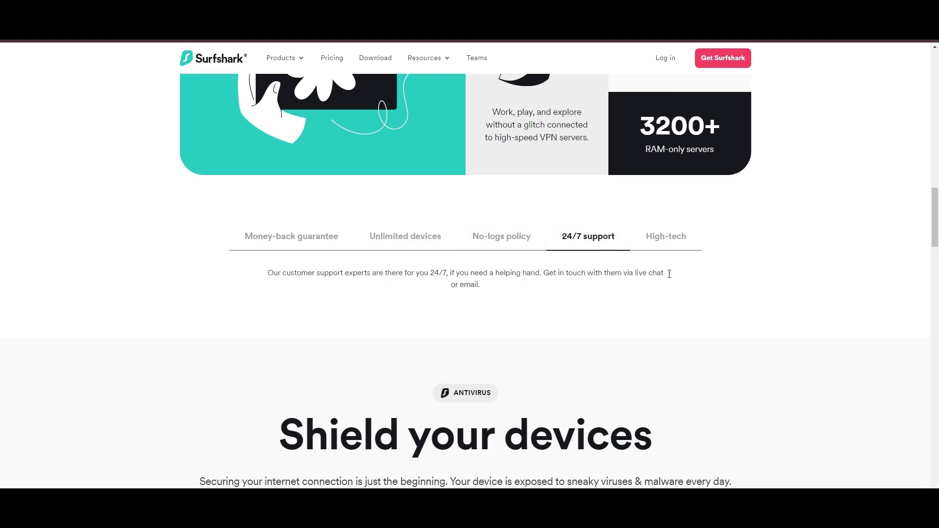
{"action": "left_click", "coordinate": [663, 253]}
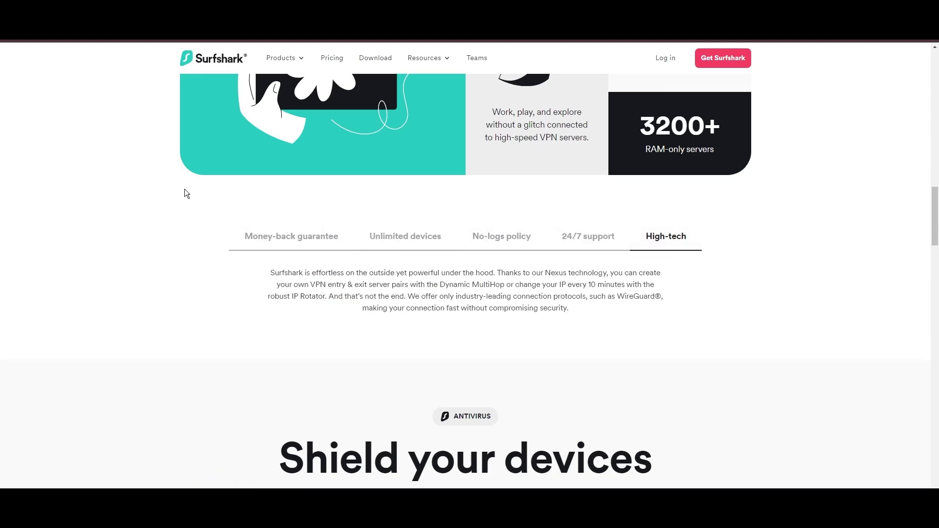
{"action": "scroll", "coordinate": [185, 193], "scroll_direction": "up", "scroll_amount": 15}
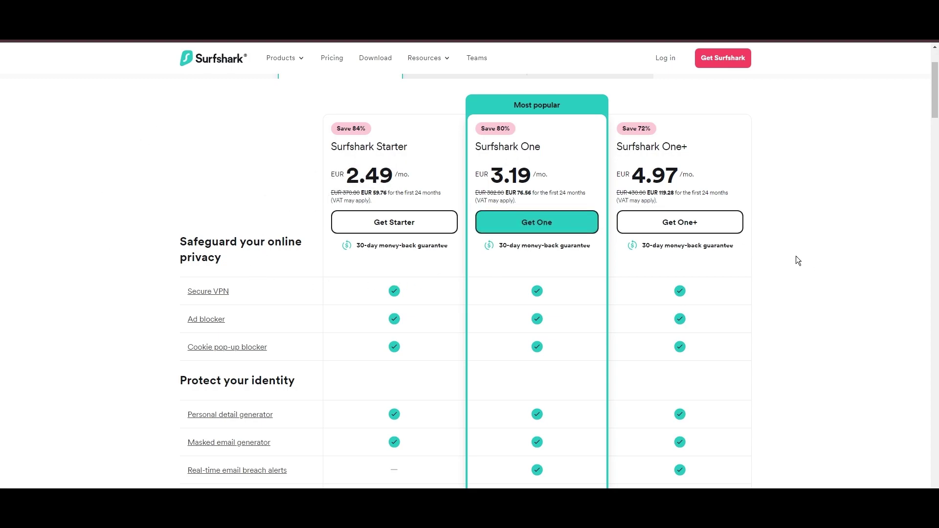
{"action": "scroll", "coordinate": [796, 260], "scroll_direction": "down", "scroll_amount": 3}
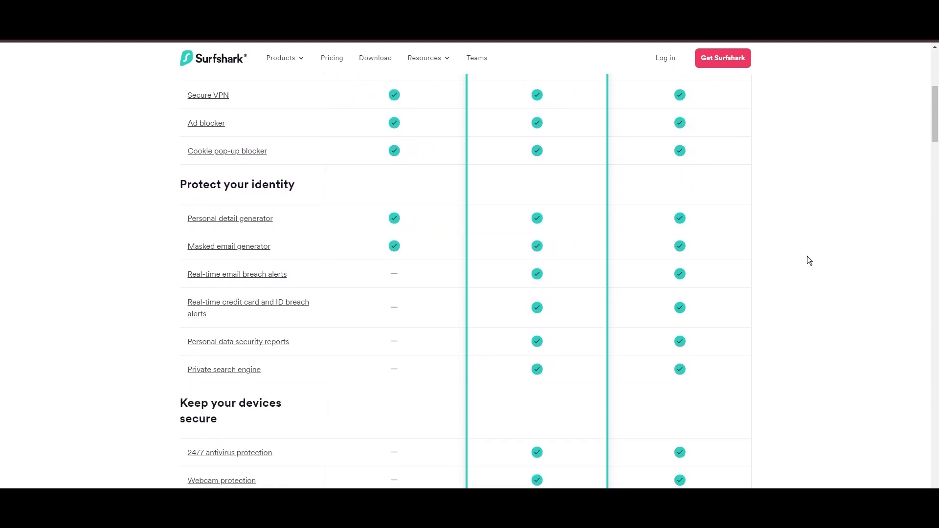
{"action": "scroll", "coordinate": [808, 258], "scroll_direction": "down", "scroll_amount": 2}
{"action": "scroll", "coordinate": [808, 259], "scroll_direction": "down", "scroll_amount": 2}
{"action": "scroll", "coordinate": [814, 263], "scroll_direction": "down", "scroll_amount": 1}
{"action": "scroll", "coordinate": [819, 267], "scroll_direction": "down", "scroll_amount": 1}
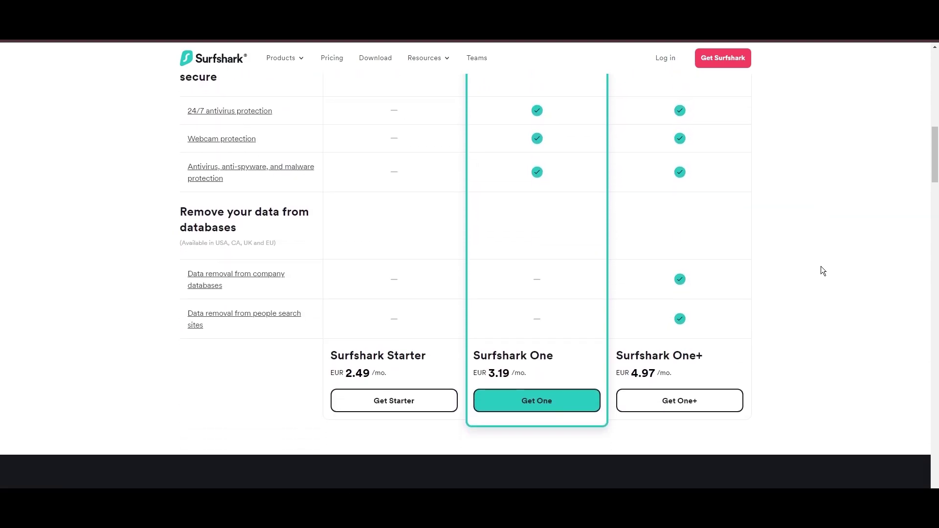
{"action": "scroll", "coordinate": [872, 287], "scroll_direction": "up", "scroll_amount": 1}
{"action": "scroll", "coordinate": [864, 294], "scroll_direction": "up", "scroll_amount": 1}
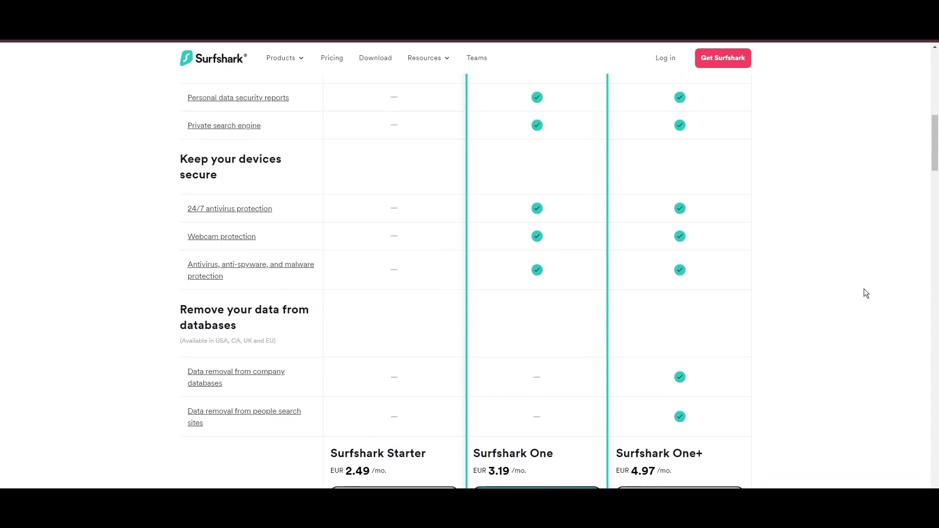
{"action": "scroll", "coordinate": [864, 294], "scroll_direction": "up", "scroll_amount": 2}
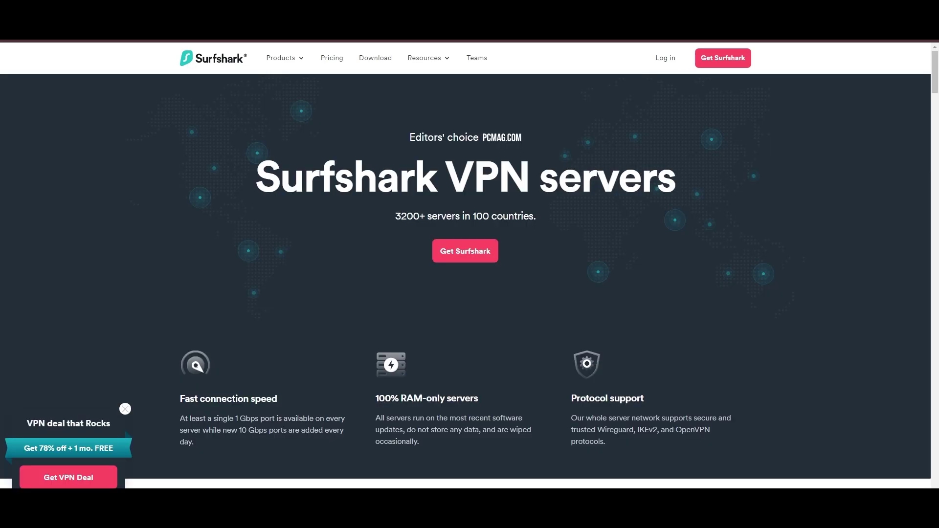
{"action": "scroll", "coordinate": [309, 297], "scroll_direction": "down", "scroll_amount": 1}
{"action": "scroll", "coordinate": [308, 296], "scroll_direction": "down", "scroll_amount": 1}
{"action": "scroll", "coordinate": [426, 264], "scroll_direction": "down", "scroll_amount": 2}
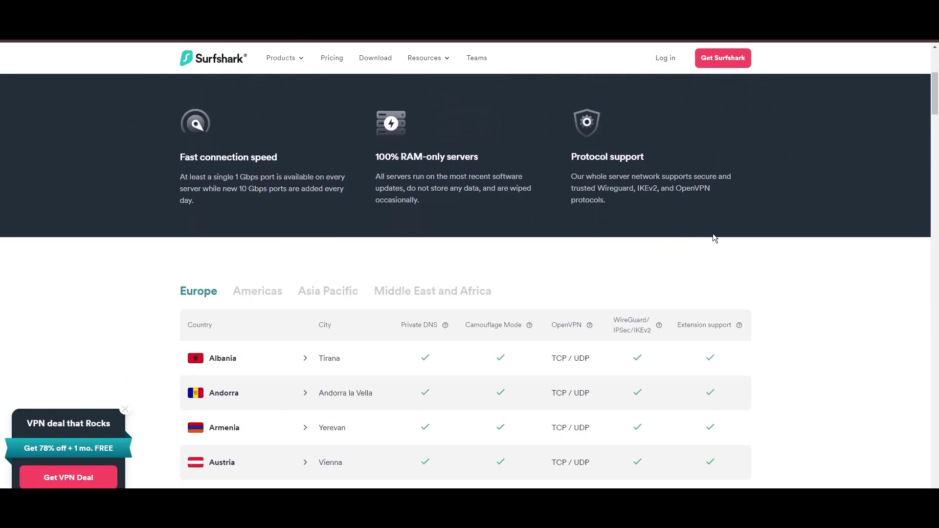
{"action": "left_click_drag", "start_coordinate": [934, 111], "coordinate": [935, 129]}
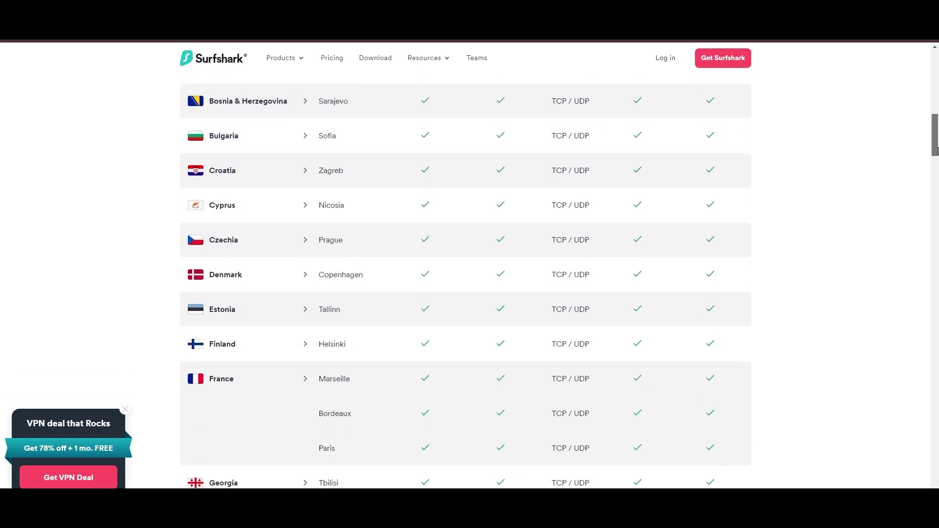
{"action": "left_click_drag", "start_coordinate": [936, 130], "coordinate": [938, 171]}
{"action": "scroll", "coordinate": [912, 283], "scroll_direction": "down", "scroll_amount": 1}
{"action": "scroll", "coordinate": [893, 321], "scroll_direction": "down", "scroll_amount": 2}
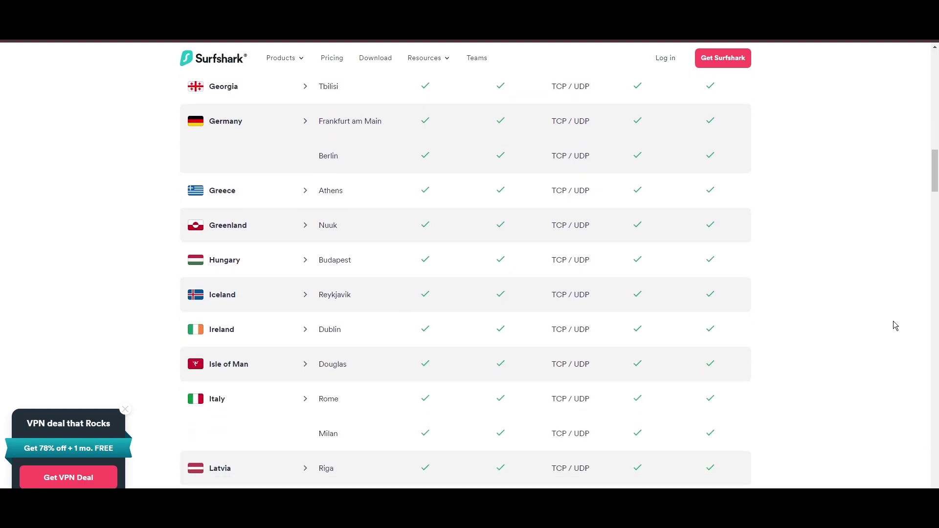
{"action": "scroll", "coordinate": [893, 340], "scroll_direction": "down", "scroll_amount": 2}
{"action": "scroll", "coordinate": [896, 345], "scroll_direction": "down", "scroll_amount": 2}
{"action": "scroll", "coordinate": [895, 346], "scroll_direction": "down", "scroll_amount": 2}
{"action": "scroll", "coordinate": [902, 355], "scroll_direction": "down", "scroll_amount": 2}
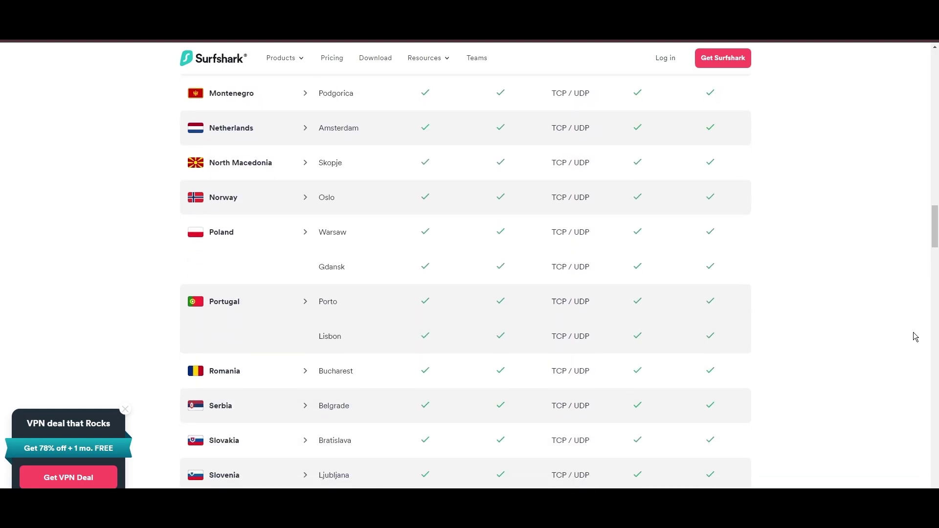
{"action": "scroll", "coordinate": [912, 335], "scroll_direction": "down", "scroll_amount": 2}
{"action": "scroll", "coordinate": [908, 338], "scroll_direction": "down", "scroll_amount": 2}
{"action": "scroll", "coordinate": [909, 342], "scroll_direction": "down", "scroll_amount": 3}
{"action": "scroll", "coordinate": [906, 344], "scroll_direction": "down", "scroll_amount": 3}
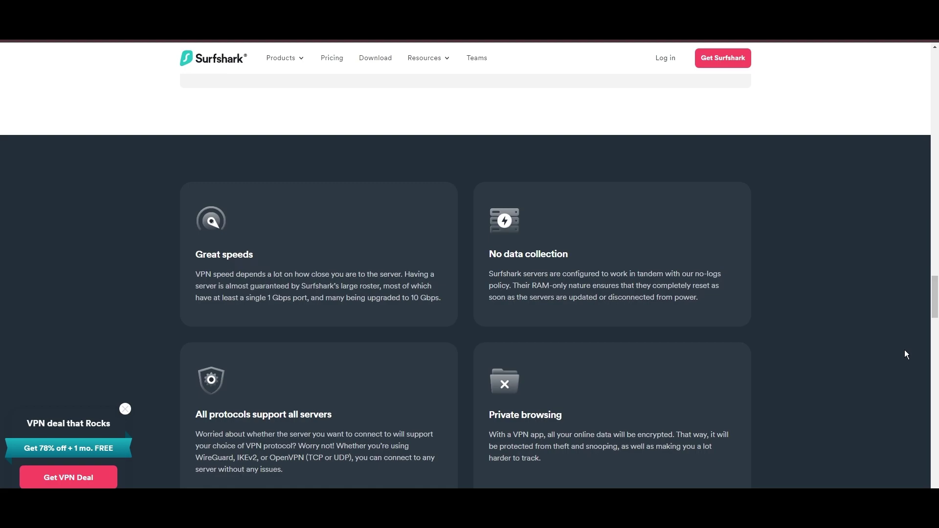
{"action": "left_click_drag", "start_coordinate": [935, 300], "coordinate": [937, 107]}
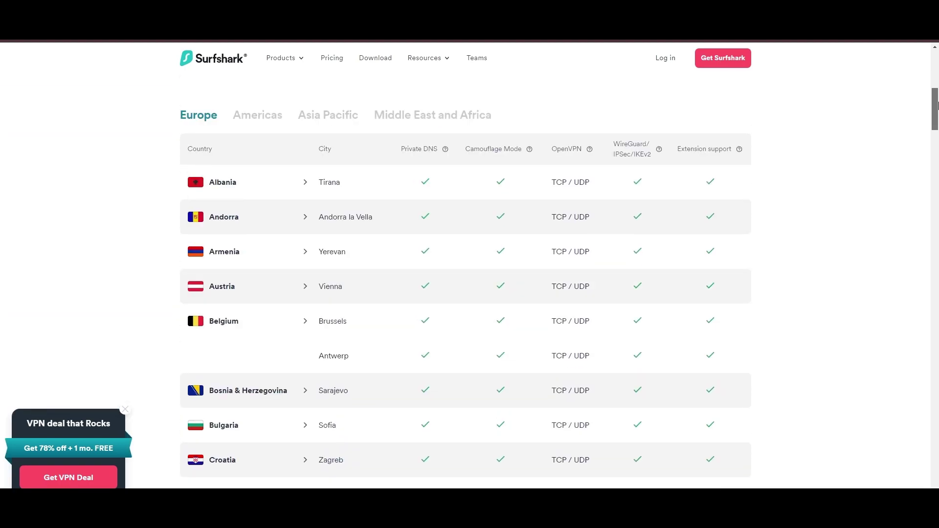
{"action": "scroll", "coordinate": [784, 203], "scroll_direction": "up", "scroll_amount": 2}
{"action": "left_click", "coordinate": [271, 376]}
{"action": "scroll", "coordinate": [461, 333], "scroll_direction": "down", "scroll_amount": 1}
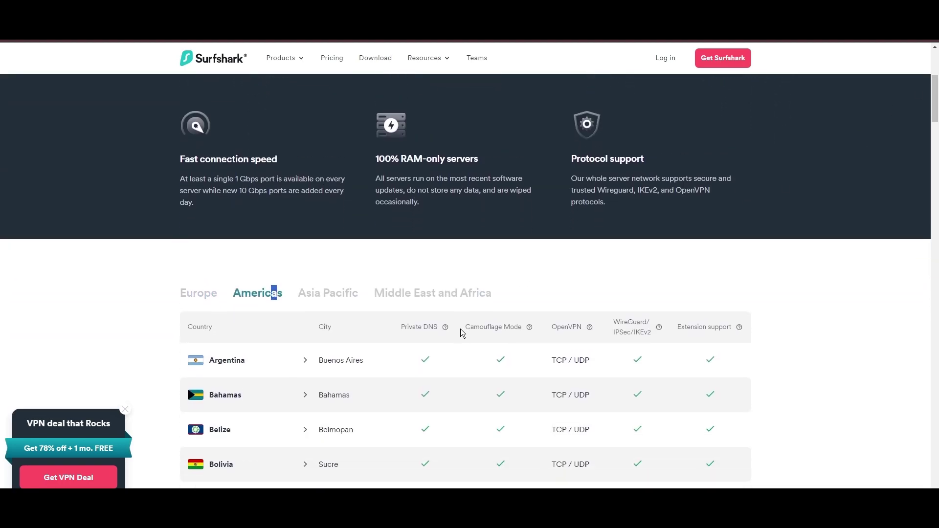
{"action": "scroll", "coordinate": [461, 332], "scroll_direction": "down", "scroll_amount": 2}
{"action": "scroll", "coordinate": [546, 342], "scroll_direction": "down", "scroll_amount": 2}
{"action": "scroll", "coordinate": [540, 335], "scroll_direction": "down", "scroll_amount": 2}
{"action": "scroll", "coordinate": [514, 345], "scroll_direction": "down", "scroll_amount": 2}
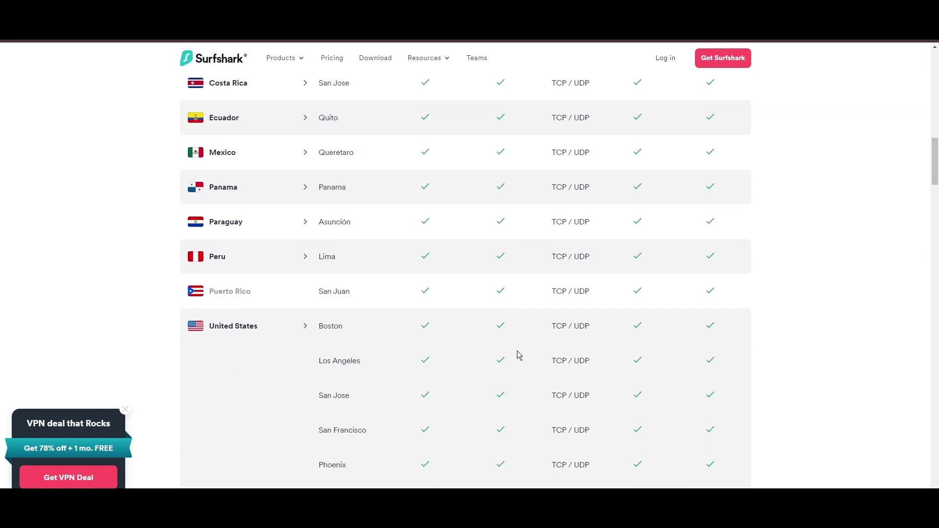
{"action": "scroll", "coordinate": [517, 355], "scroll_direction": "down", "scroll_amount": 3}
{"action": "scroll", "coordinate": [577, 335], "scroll_direction": "down", "scroll_amount": 4}
{"action": "scroll", "coordinate": [759, 333], "scroll_direction": "down", "scroll_amount": 4}
{"action": "scroll", "coordinate": [914, 289], "scroll_direction": "down", "scroll_amount": 1}
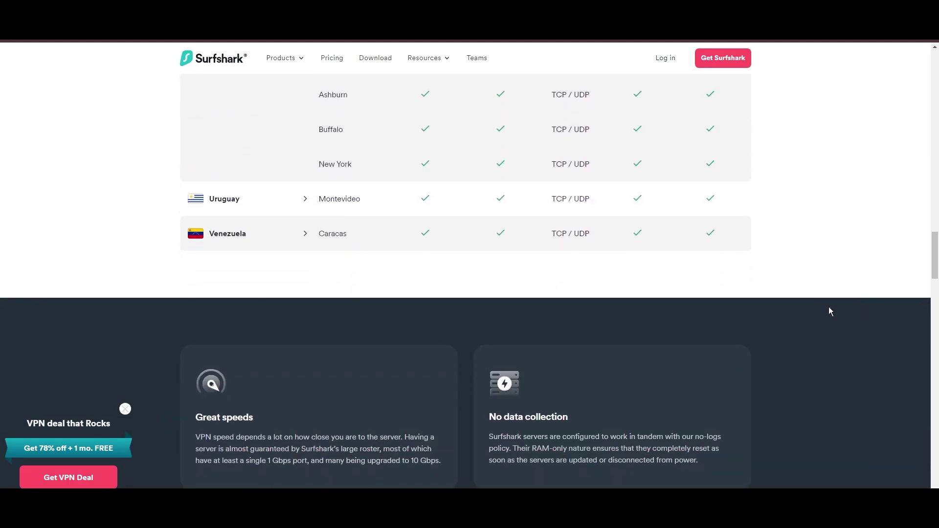
{"action": "scroll", "coordinate": [829, 311], "scroll_direction": "up", "scroll_amount": 3}
{"action": "scroll", "coordinate": [835, 310], "scroll_direction": "up", "scroll_amount": 4}
{"action": "scroll", "coordinate": [849, 315], "scroll_direction": "up", "scroll_amount": 4}
{"action": "scroll", "coordinate": [843, 314], "scroll_direction": "up", "scroll_amount": 4}
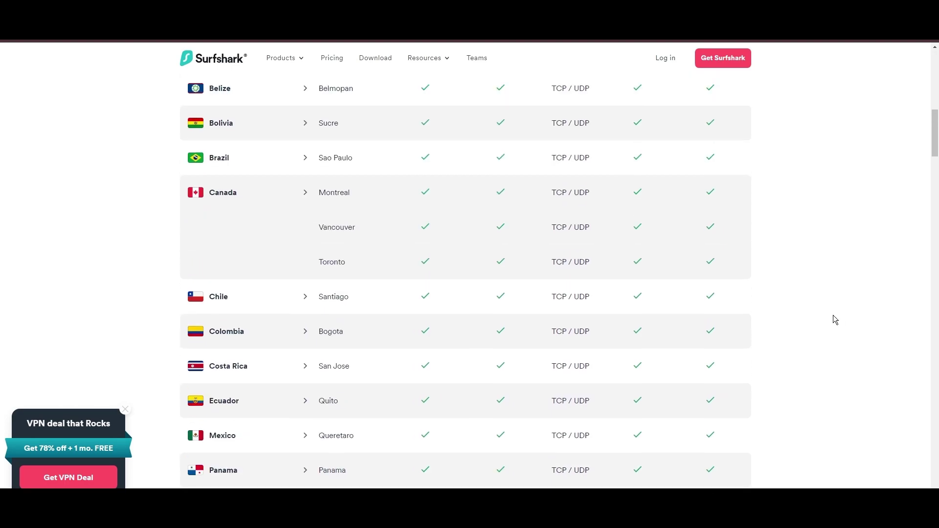
{"action": "scroll", "coordinate": [673, 279], "scroll_direction": "up", "scroll_amount": 4}
{"action": "scroll", "coordinate": [448, 243], "scroll_direction": "up", "scroll_amount": 1}
{"action": "scroll", "coordinate": [325, 367], "scroll_direction": "up", "scroll_amount": 1}
{"action": "left_click", "coordinate": [320, 369]}
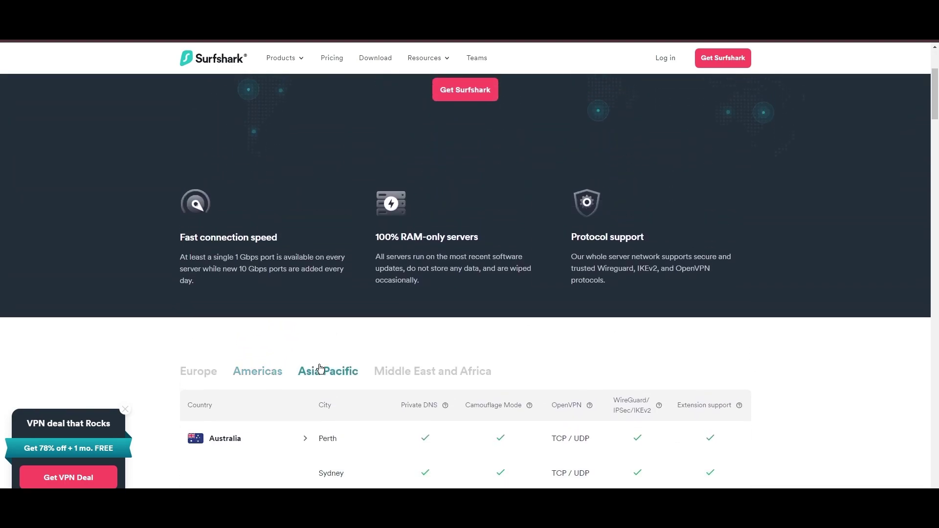
{"action": "scroll", "coordinate": [442, 346], "scroll_direction": "down", "scroll_amount": 2}
{"action": "scroll", "coordinate": [468, 335], "scroll_direction": "down", "scroll_amount": 2}
{"action": "scroll", "coordinate": [547, 330], "scroll_direction": "down", "scroll_amount": 3}
{"action": "scroll", "coordinate": [564, 328], "scroll_direction": "down", "scroll_amount": 3}
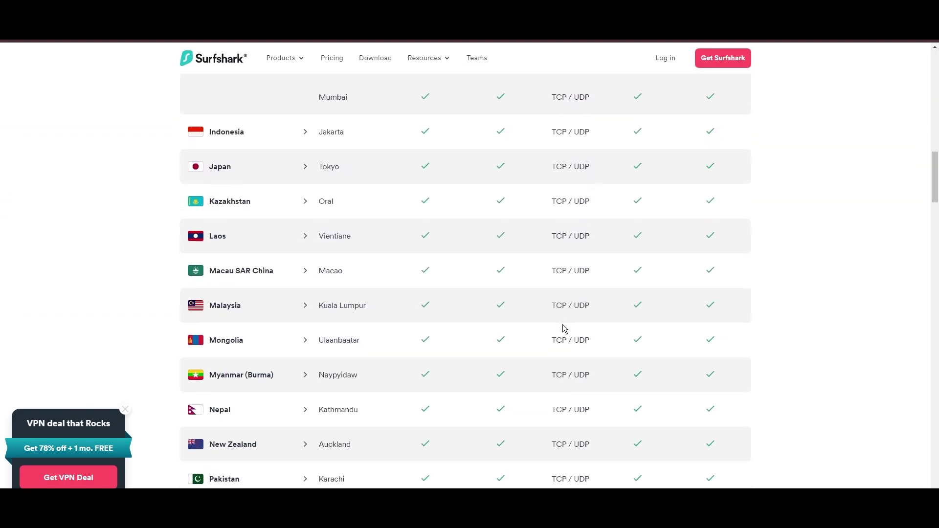
{"action": "scroll", "coordinate": [564, 328], "scroll_direction": "down", "scroll_amount": 3}
{"action": "scroll", "coordinate": [573, 319], "scroll_direction": "down", "scroll_amount": 4}
{"action": "scroll", "coordinate": [586, 318], "scroll_direction": "up", "scroll_amount": 4}
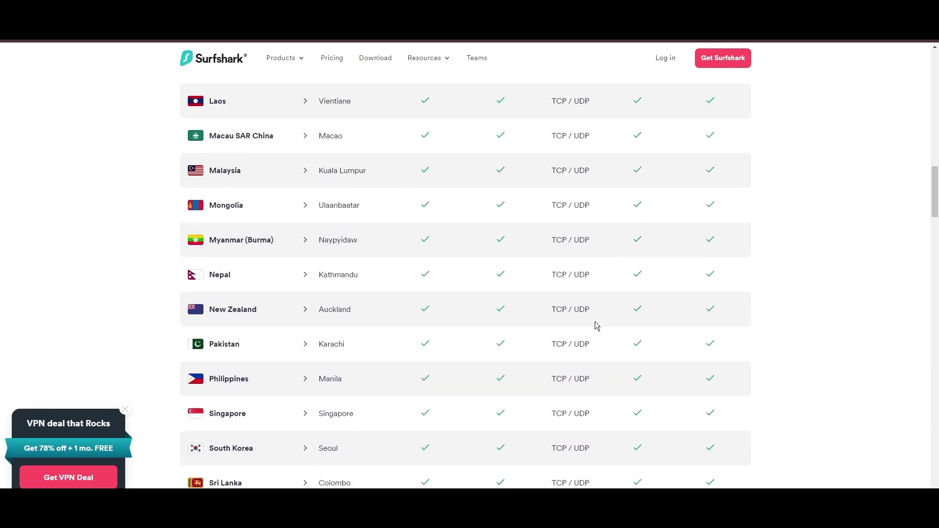
{"action": "scroll", "coordinate": [596, 325], "scroll_direction": "up", "scroll_amount": 4}
{"action": "scroll", "coordinate": [595, 328], "scroll_direction": "up", "scroll_amount": 4}
{"action": "scroll", "coordinate": [440, 341], "scroll_direction": "up", "scroll_amount": 1}
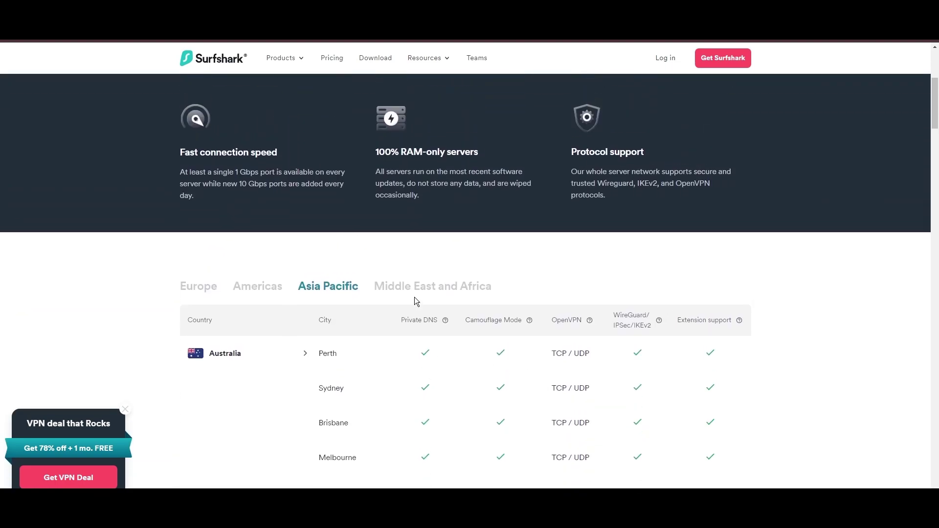
{"action": "left_click", "coordinate": [415, 289]}
{"action": "scroll", "coordinate": [637, 342], "scroll_direction": "down", "scroll_amount": 2}
{"action": "scroll", "coordinate": [663, 340], "scroll_direction": "down", "scroll_amount": 2}
{"action": "scroll", "coordinate": [671, 336], "scroll_direction": "down", "scroll_amount": 2}
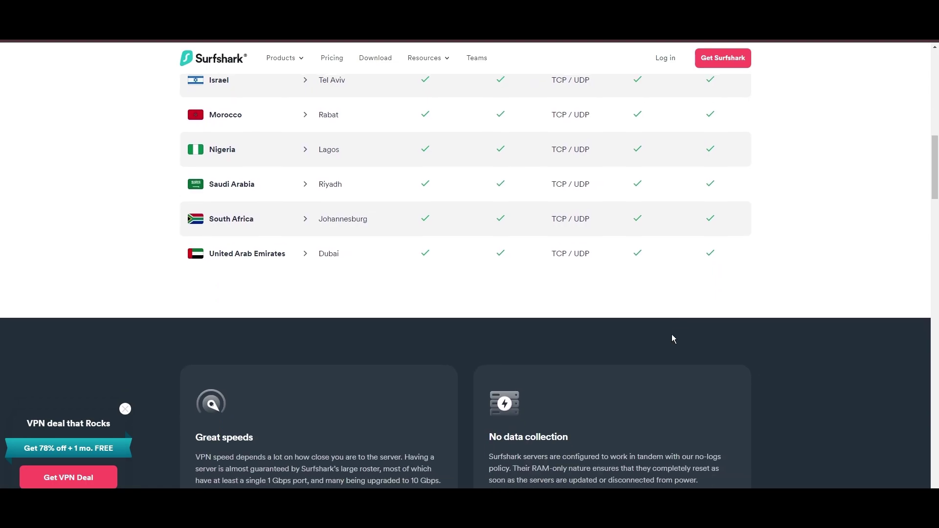
{"action": "scroll", "coordinate": [854, 350], "scroll_direction": "up", "scroll_amount": 2}
{"action": "scroll", "coordinate": [684, 222], "scroll_direction": "up", "scroll_amount": 3}
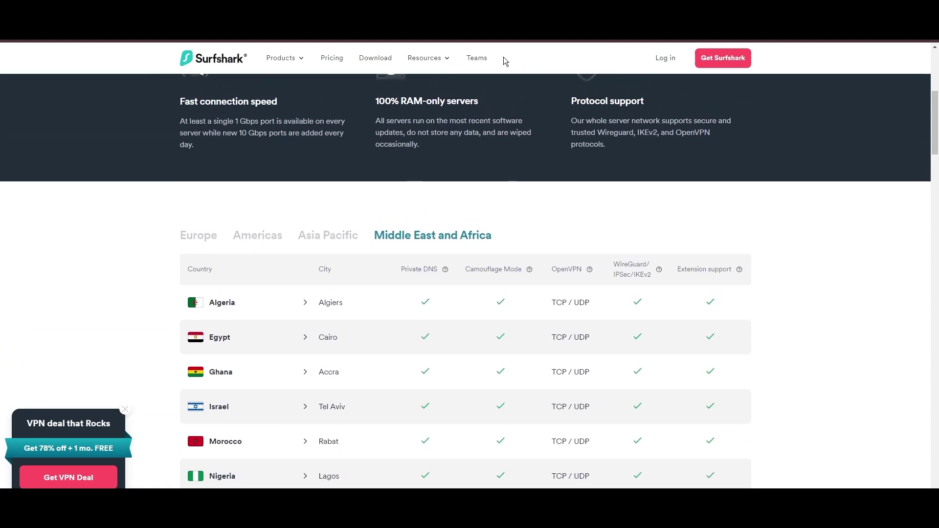
{"action": "scroll", "coordinate": [477, 133], "scroll_direction": "up", "scroll_amount": 5}
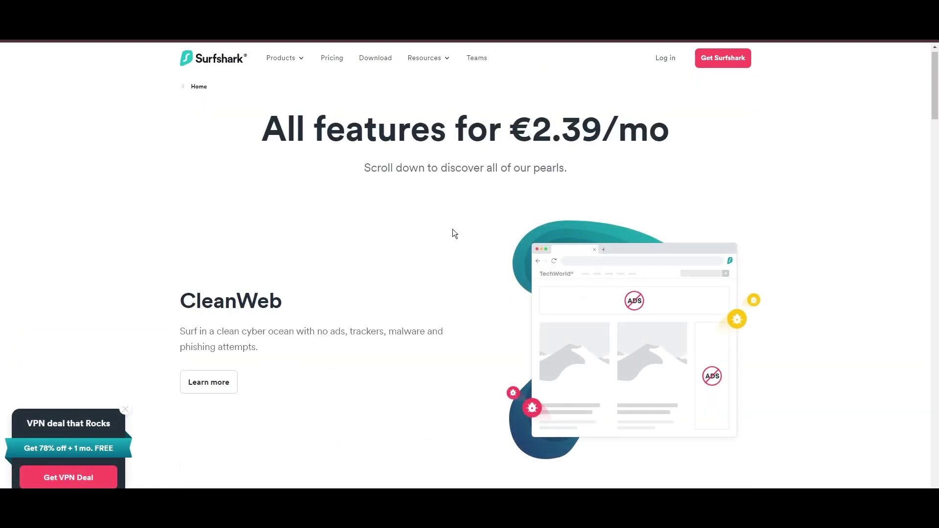
{"action": "scroll", "coordinate": [453, 233], "scroll_direction": "down", "scroll_amount": 2}
{"action": "scroll", "coordinate": [457, 237], "scroll_direction": "down", "scroll_amount": 1}
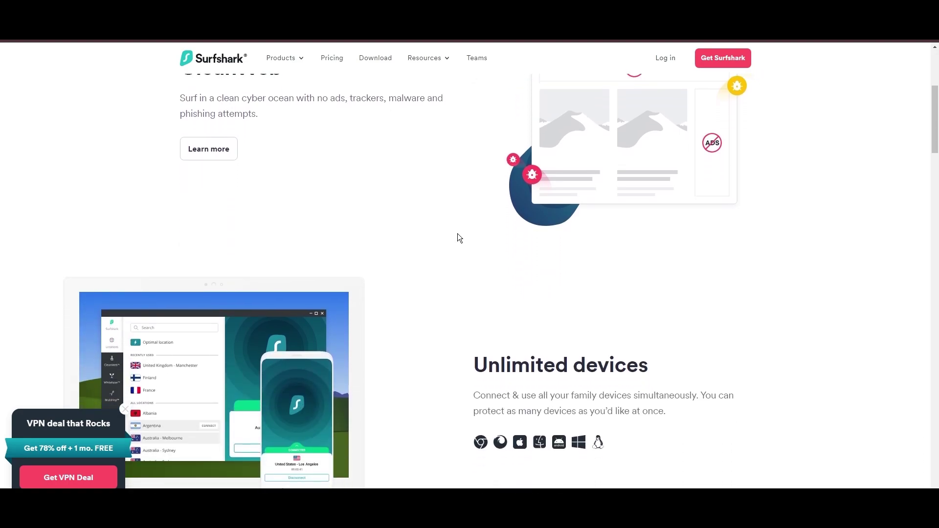
{"action": "scroll", "coordinate": [458, 234], "scroll_direction": "down", "scroll_amount": 2}
{"action": "scroll", "coordinate": [466, 242], "scroll_direction": "down", "scroll_amount": 1}
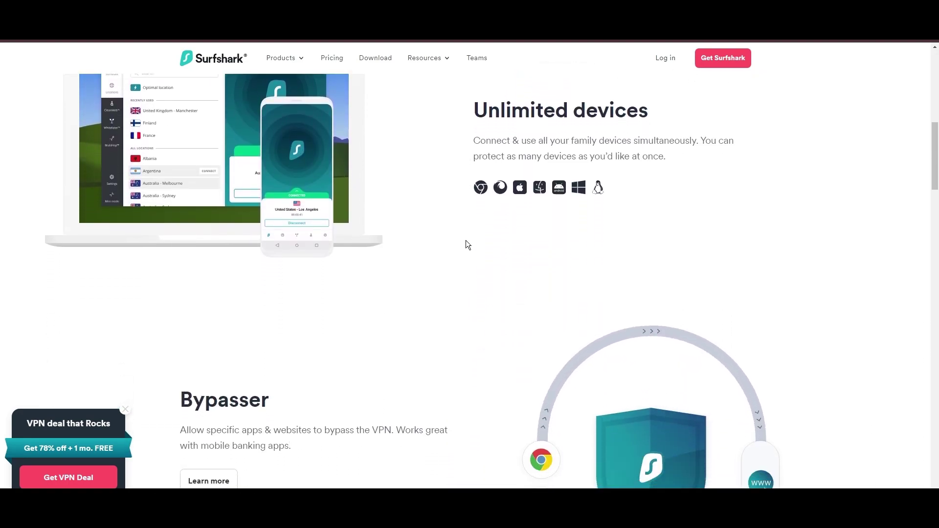
{"action": "scroll", "coordinate": [467, 244], "scroll_direction": "down", "scroll_amount": 2}
{"action": "scroll", "coordinate": [467, 245], "scroll_direction": "down", "scroll_amount": 1}
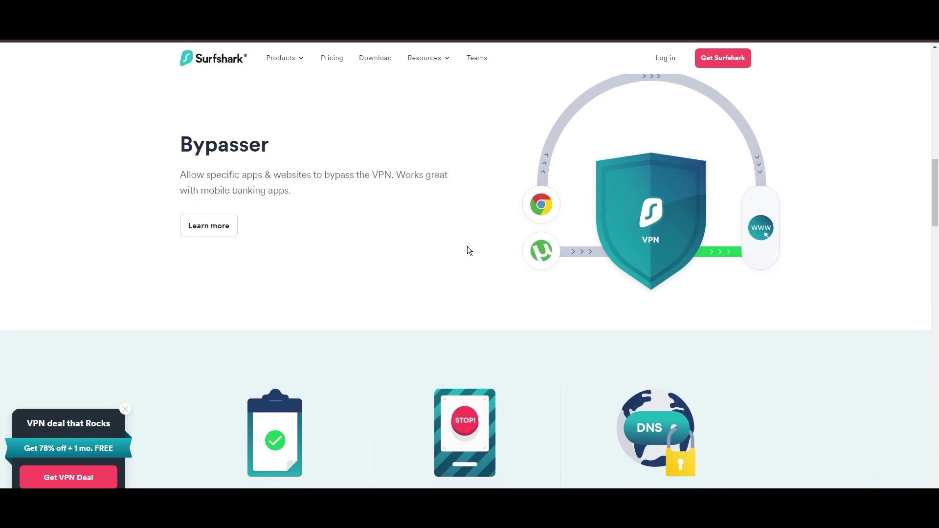
{"action": "scroll", "coordinate": [467, 251], "scroll_direction": "down", "scroll_amount": 1}
{"action": "scroll", "coordinate": [467, 251], "scroll_direction": "down", "scroll_amount": 1}
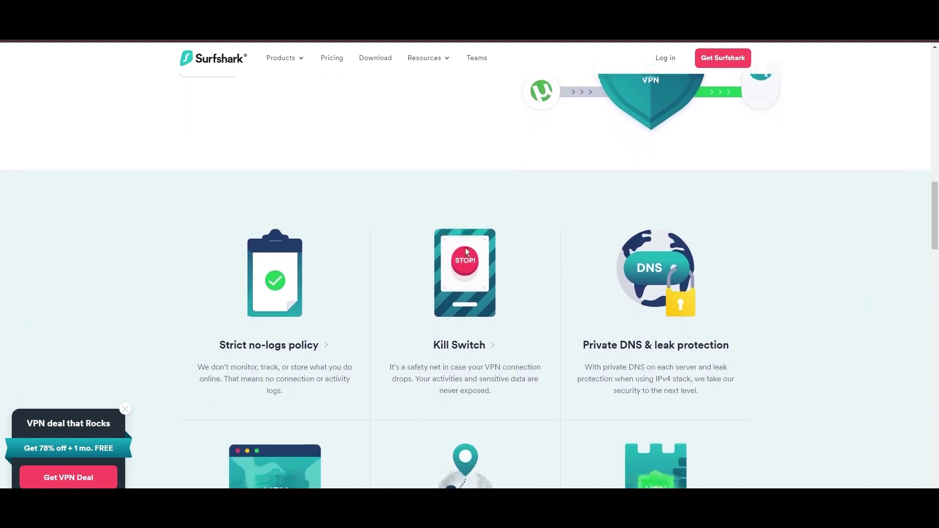
{"action": "scroll", "coordinate": [466, 252], "scroll_direction": "down", "scroll_amount": 1}
{"action": "scroll", "coordinate": [466, 252], "scroll_direction": "down", "scroll_amount": 1}
{"action": "scroll", "coordinate": [468, 254], "scroll_direction": "down", "scroll_amount": 1}
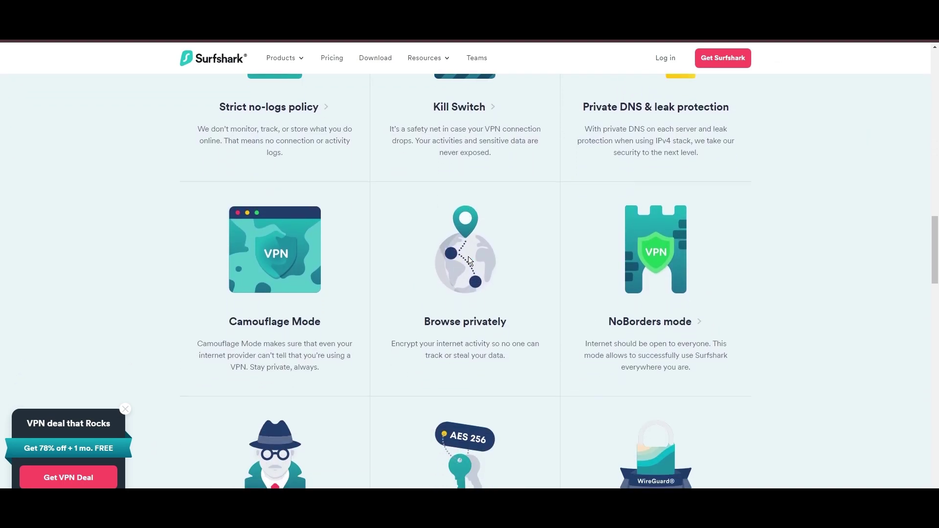
{"action": "scroll", "coordinate": [471, 256], "scroll_direction": "down", "scroll_amount": 1}
{"action": "scroll", "coordinate": [475, 256], "scroll_direction": "down", "scroll_amount": 1}
{"action": "scroll", "coordinate": [476, 256], "scroll_direction": "down", "scroll_amount": 1}
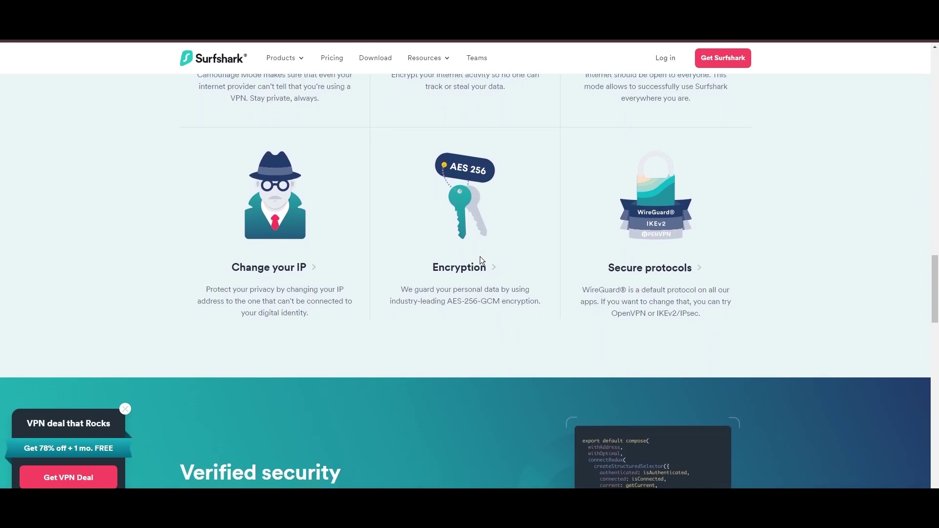
{"action": "scroll", "coordinate": [480, 256], "scroll_direction": "down", "scroll_amount": 2}
{"action": "scroll", "coordinate": [482, 259], "scroll_direction": "down", "scroll_amount": 1}
{"action": "scroll", "coordinate": [485, 259], "scroll_direction": "down", "scroll_amount": 2}
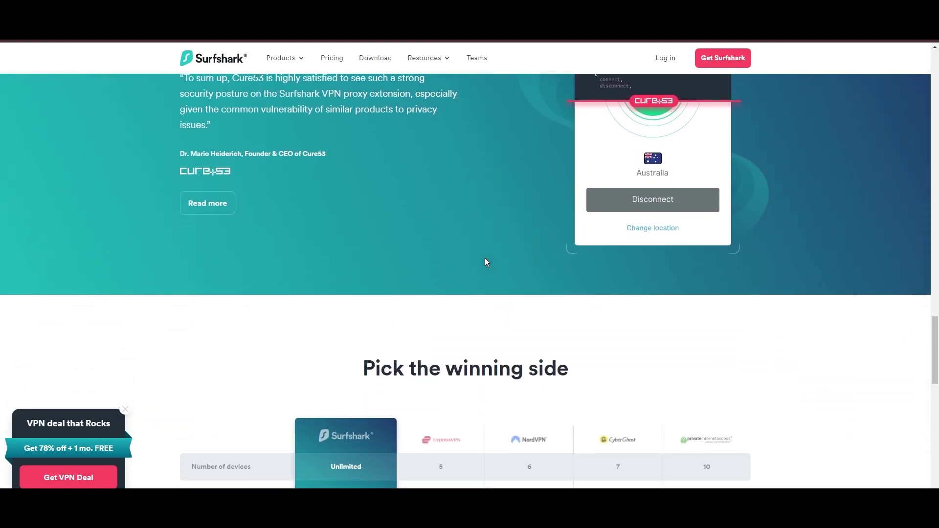
{"action": "scroll", "coordinate": [486, 260], "scroll_direction": "down", "scroll_amount": 2}
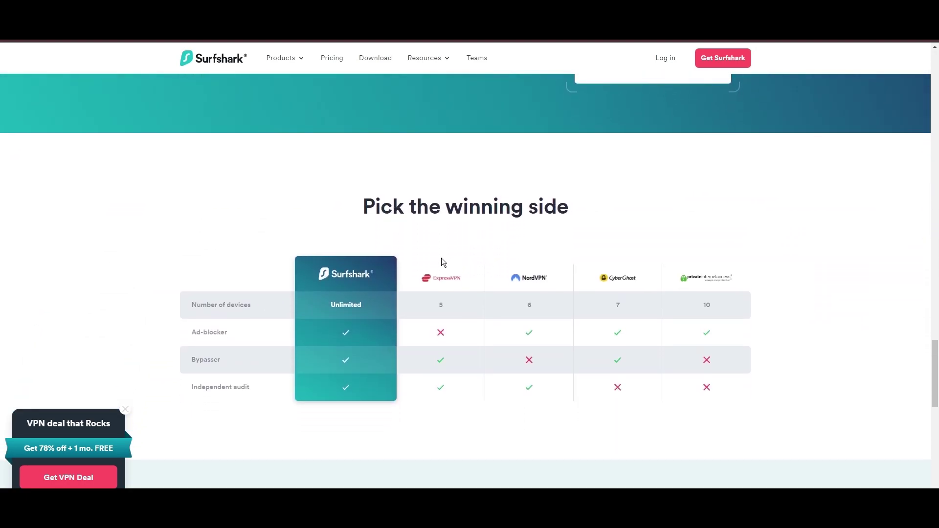
{"action": "scroll", "coordinate": [212, 296], "scroll_direction": "down", "scroll_amount": 1}
{"action": "scroll", "coordinate": [172, 345], "scroll_direction": "down", "scroll_amount": 1}
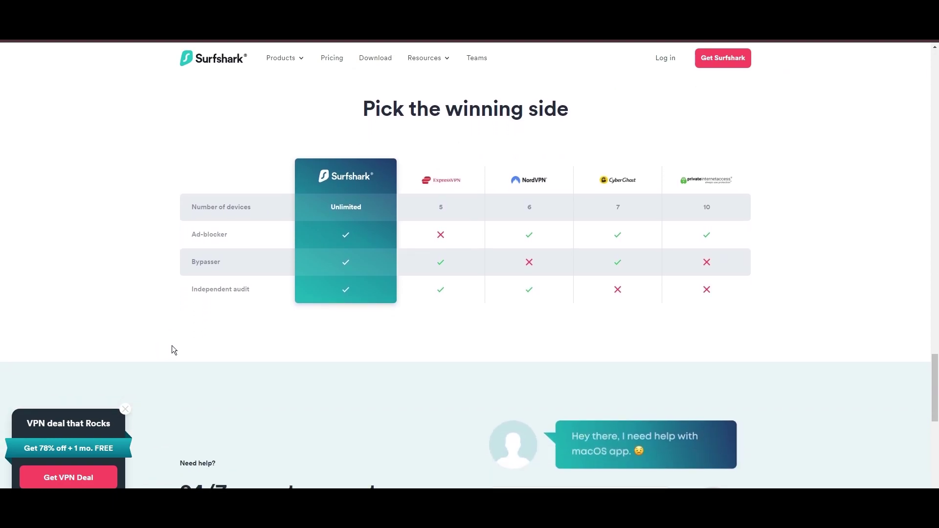
{"action": "scroll", "coordinate": [178, 348], "scroll_direction": "down", "scroll_amount": 1}
{"action": "scroll", "coordinate": [247, 346], "scroll_direction": "down", "scroll_amount": 1}
{"action": "scroll", "coordinate": [320, 340], "scroll_direction": "down", "scroll_amount": 1}
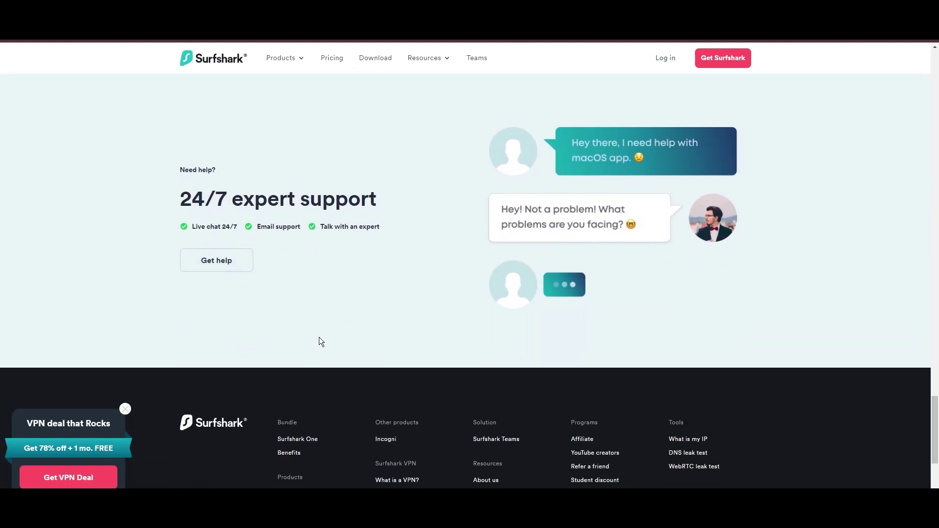
{"action": "scroll", "coordinate": [484, 342], "scroll_direction": "down", "scroll_amount": 2}
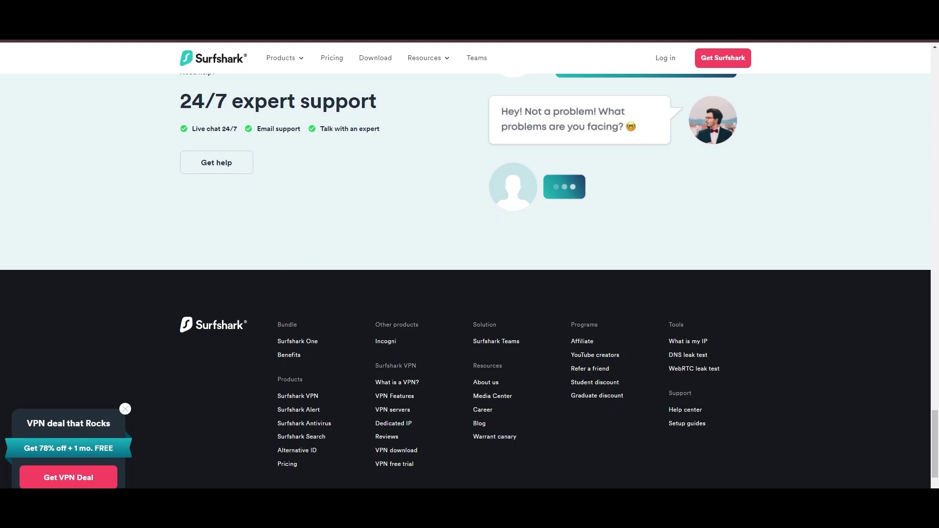